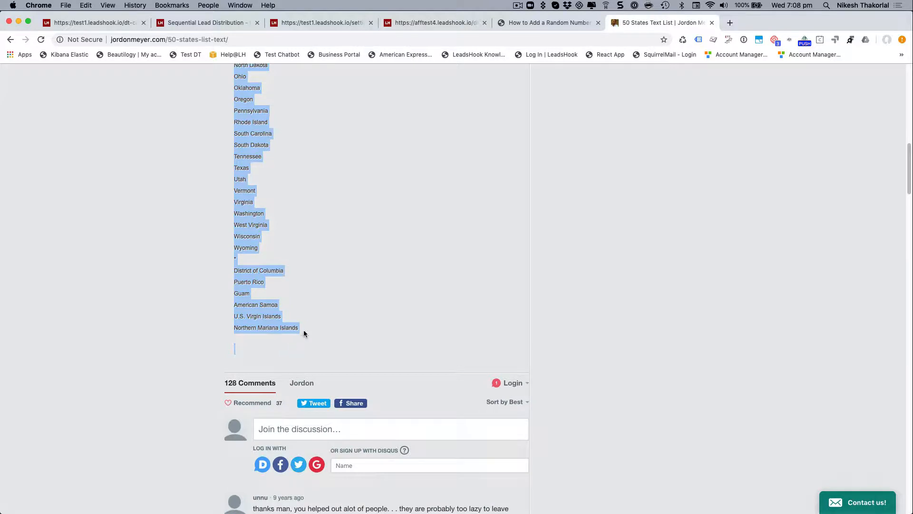
# Step: Copy the list of US states from Alabama through Wyoming, leaving out the District of Columbia and the territories
pyautogui.moveTo(304, 328); pyautogui.dragTo(297, 328)
pyautogui.moveTo(268, 266); pyautogui.dragTo(259, 245)
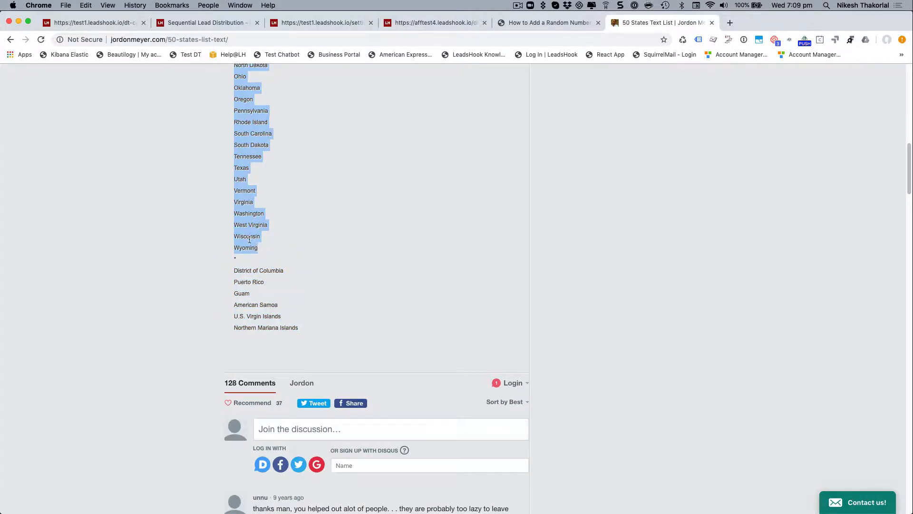
pyautogui.rightClick(249, 239)
pyautogui.click(256, 256)
# Step: Switch to the LeadsHook decision tree and bulk add the copied states as options of the new dropdown field
pyautogui.click(110, 24)
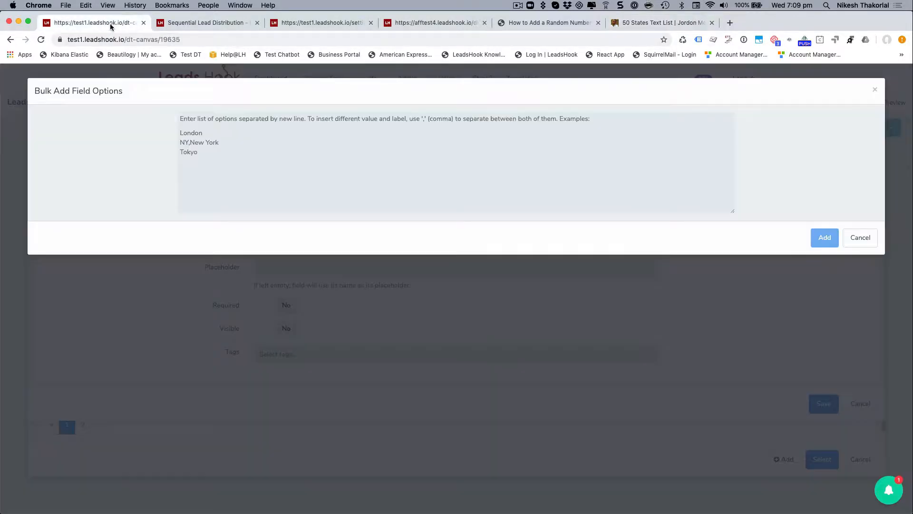
pyautogui.click(217, 138)
pyautogui.press('super+v')
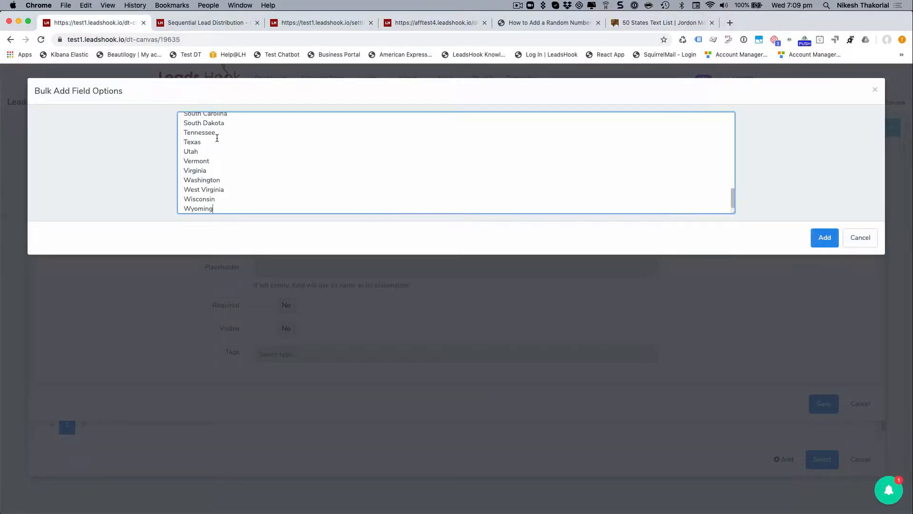
pyautogui.scroll(10, 234, 178)
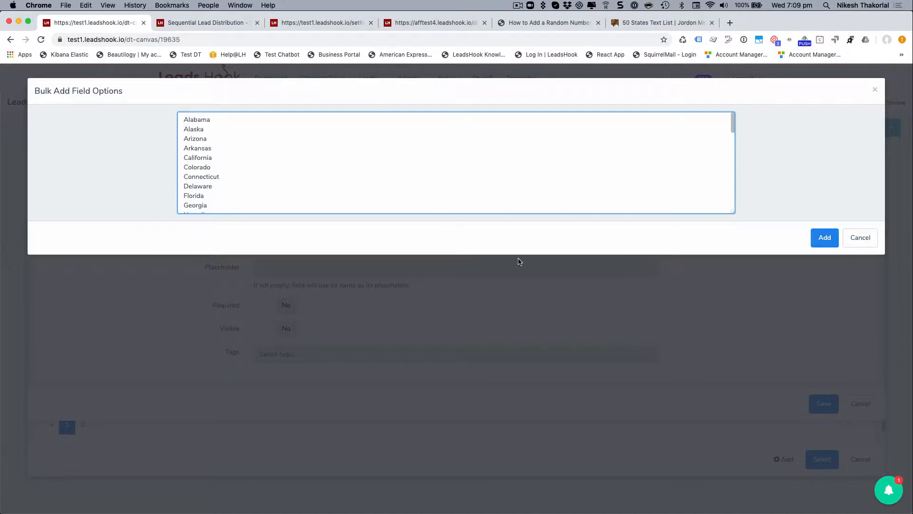
pyautogui.click(827, 238)
# Step: Set the dropdown field's placeholder to "Please select your state"
pyautogui.scroll(-20, 343, 282)
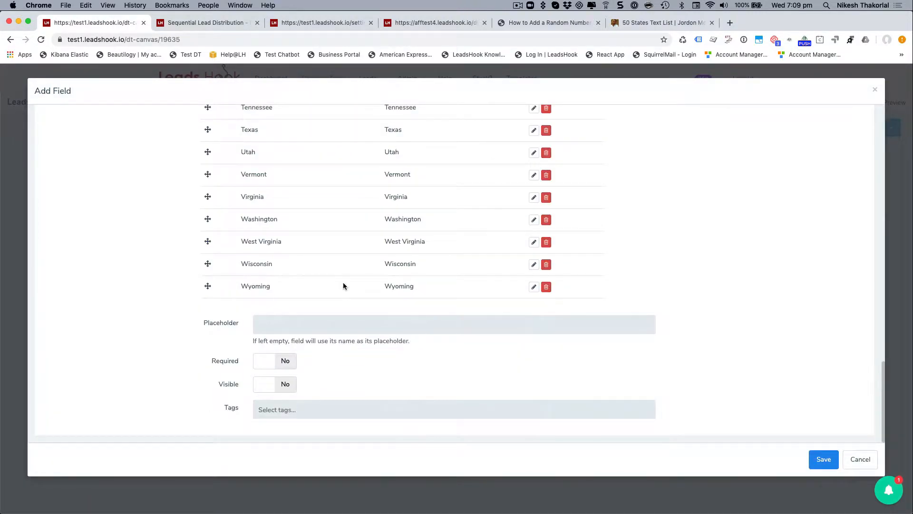
pyautogui.scroll(15, 343, 284)
pyautogui.scroll(-15, 343, 286)
pyautogui.click(312, 334)
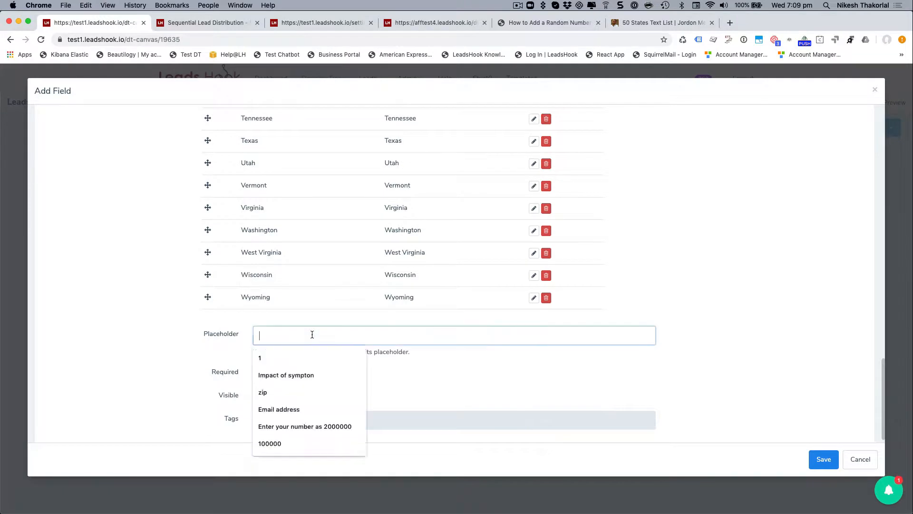
pyautogui.write('Please se')
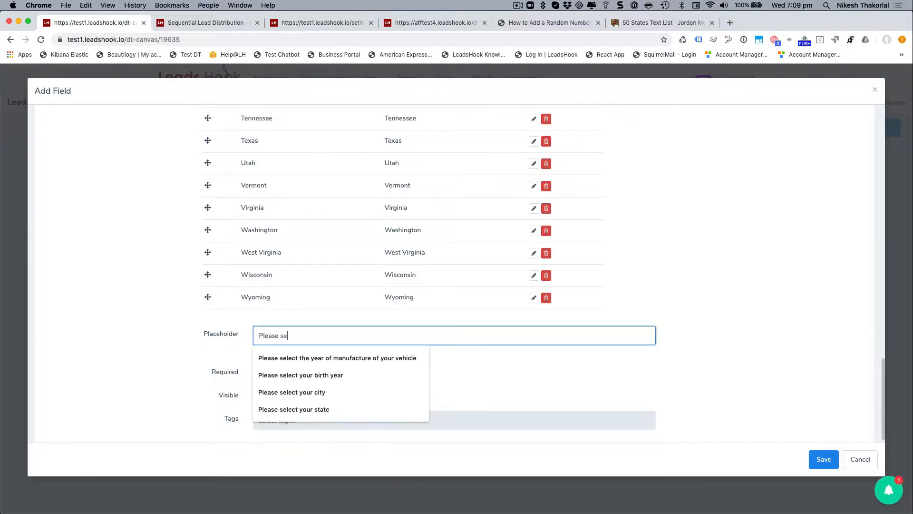
pyautogui.click(343, 407)
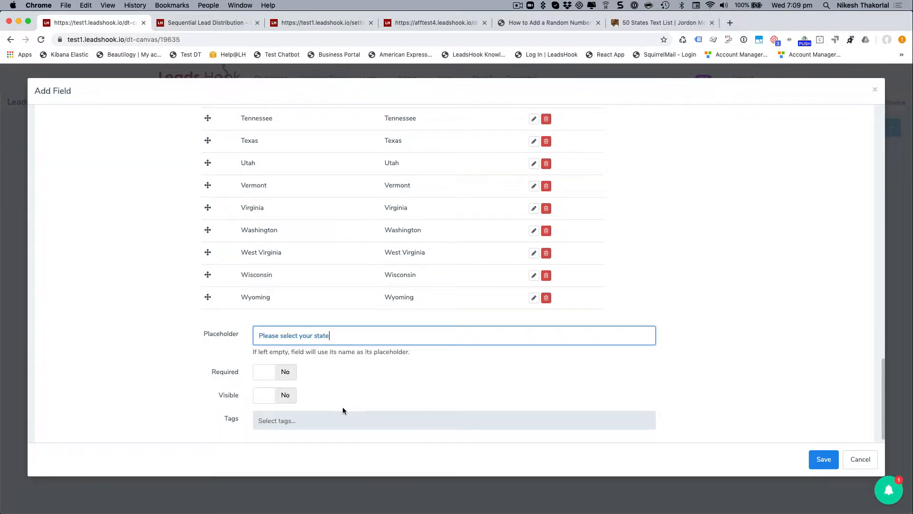
pyautogui.click(765, 328)
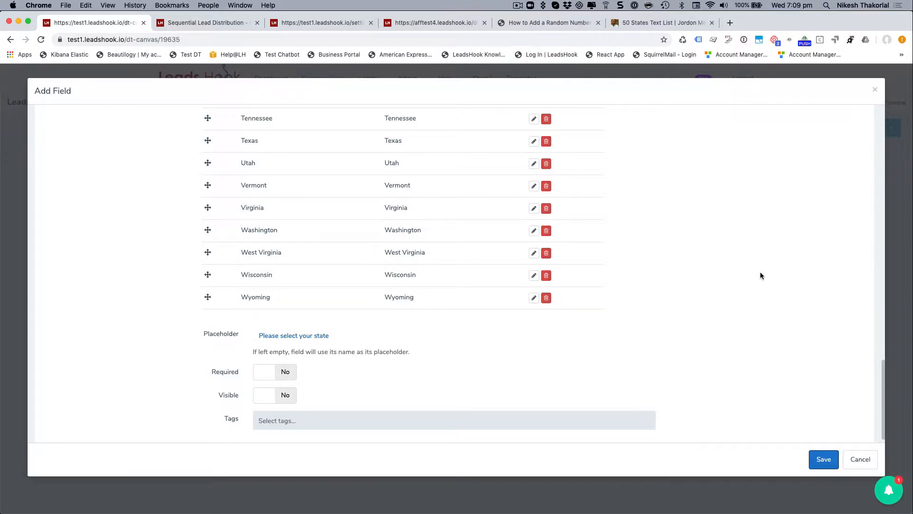
# Step: Enter "us_states" as the custom field and "US States" as its name, and save the dropdown field
pyautogui.scroll(20, 327, 220)
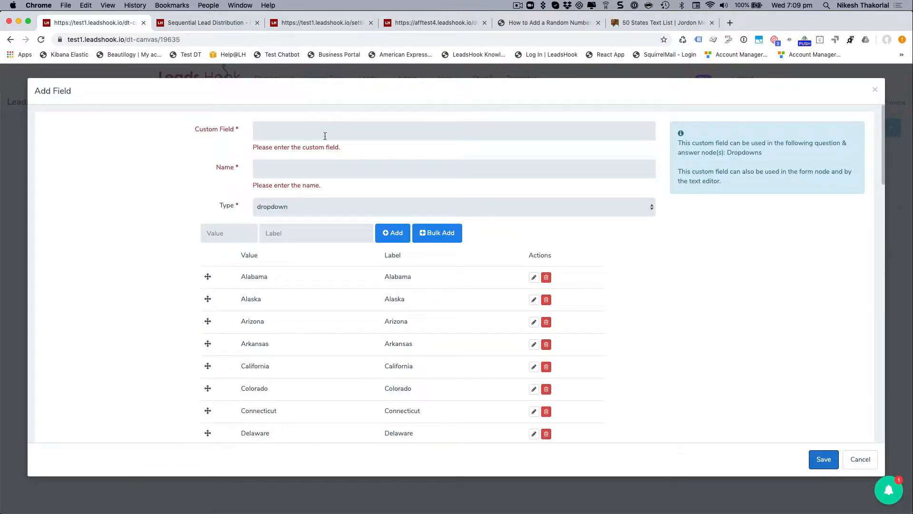
pyautogui.click(326, 136)
pyautogui.write('us')
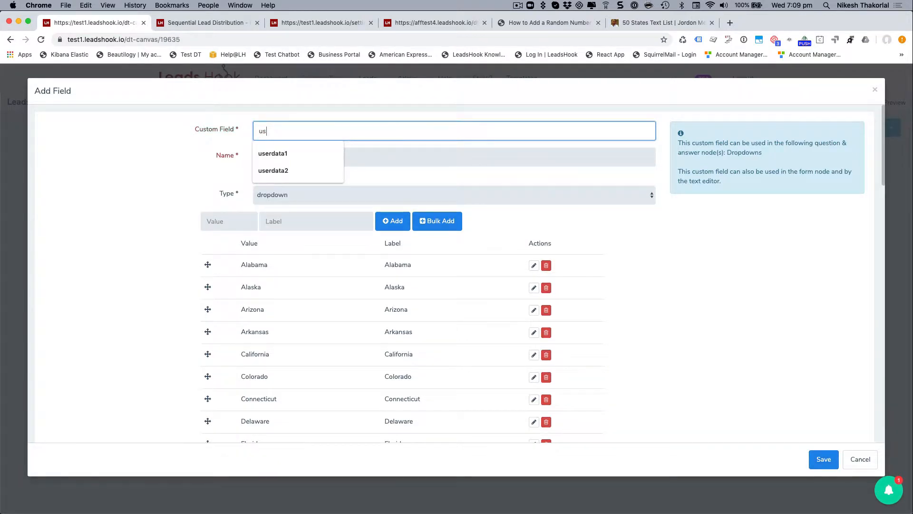
pyautogui.press('BackSpace')
pyautogui.press('BackSpace')
pyautogui.write('u')
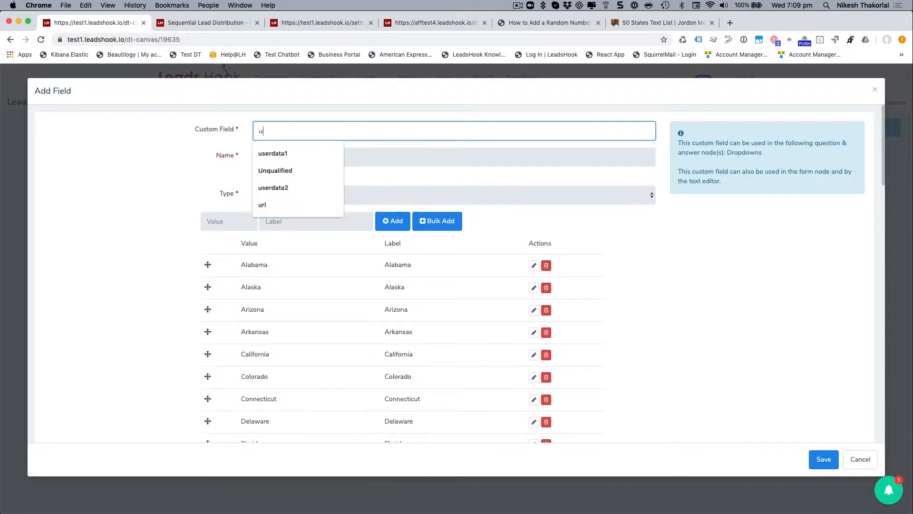
pyautogui.write('s_states')
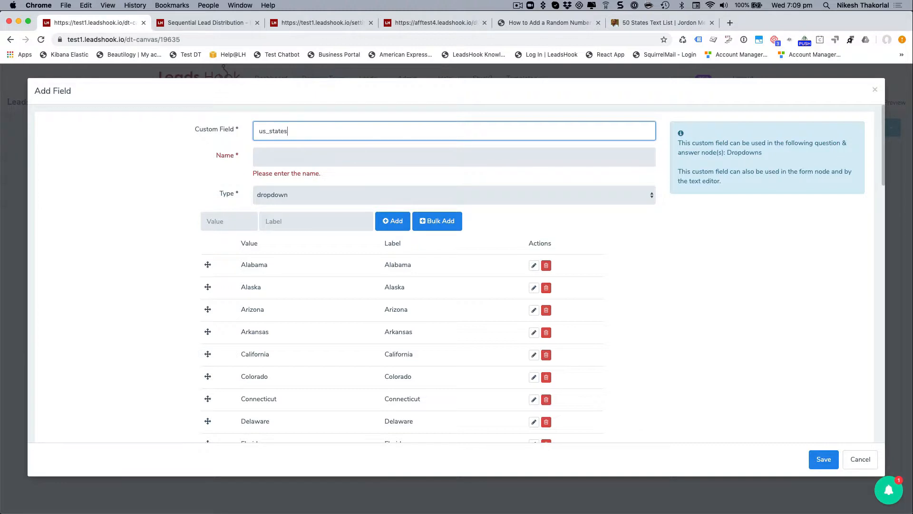
pyautogui.click(320, 152)
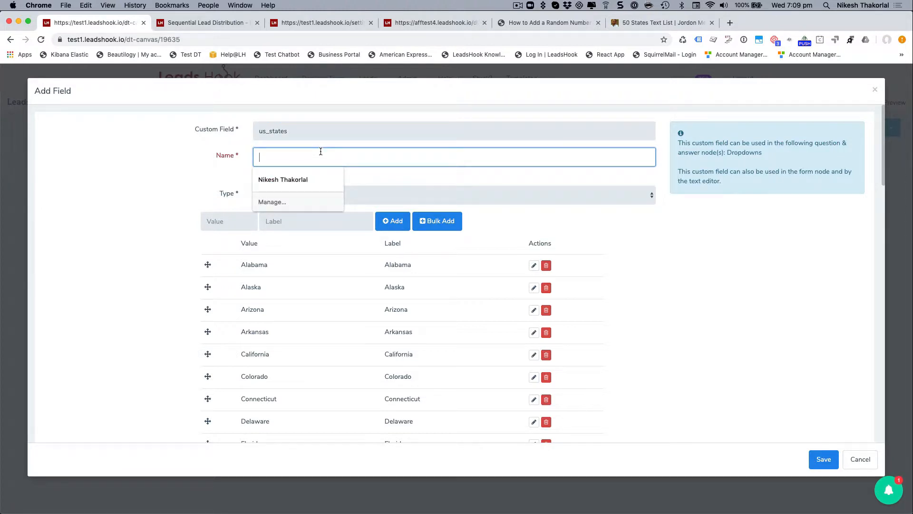
pyautogui.write('US States')
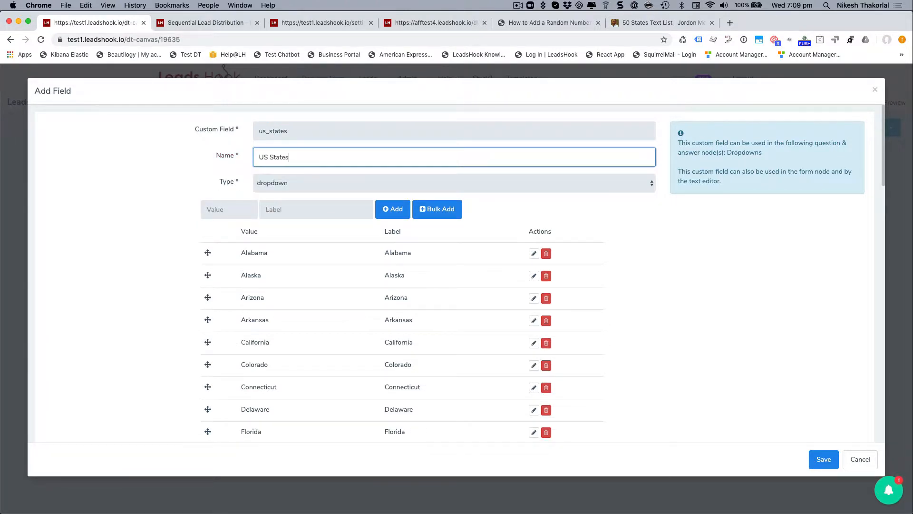
pyautogui.click(824, 460)
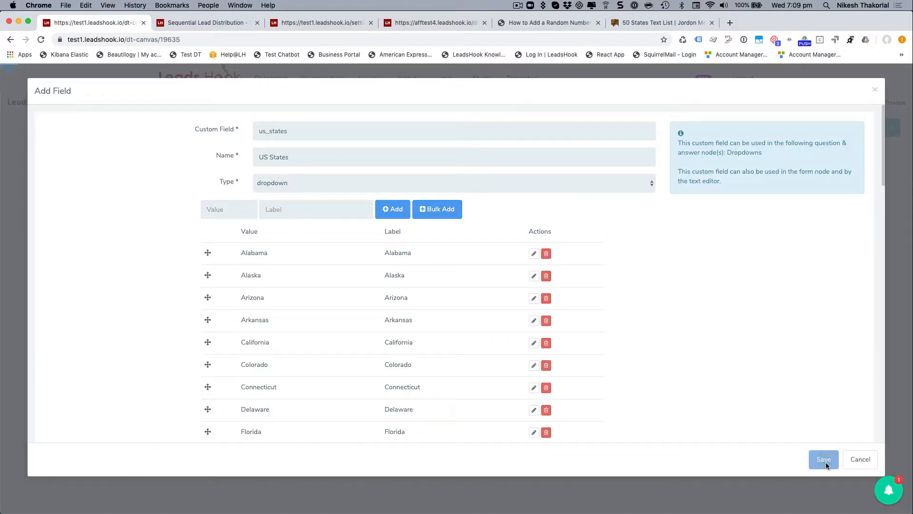
# Step: Filter the field list by the name "us" and assign the us_states field to the question node
pyautogui.click(49, 156)
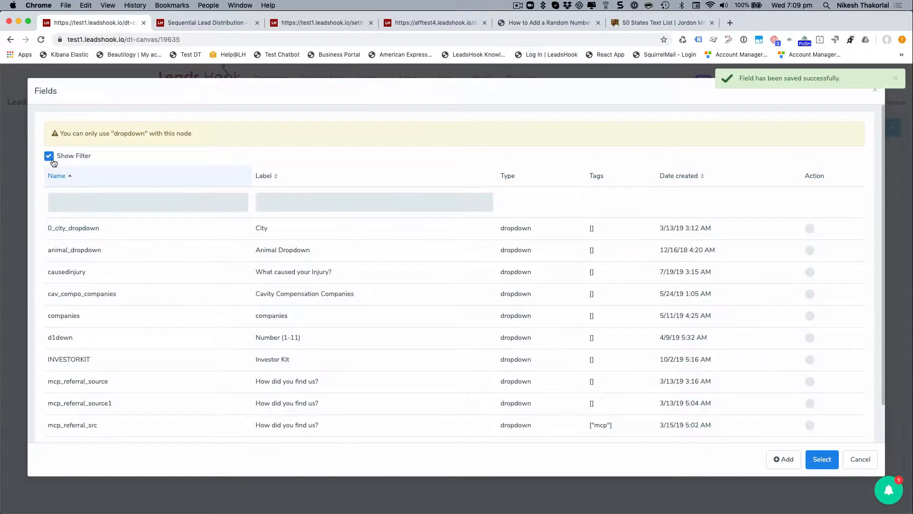
pyautogui.click(90, 203)
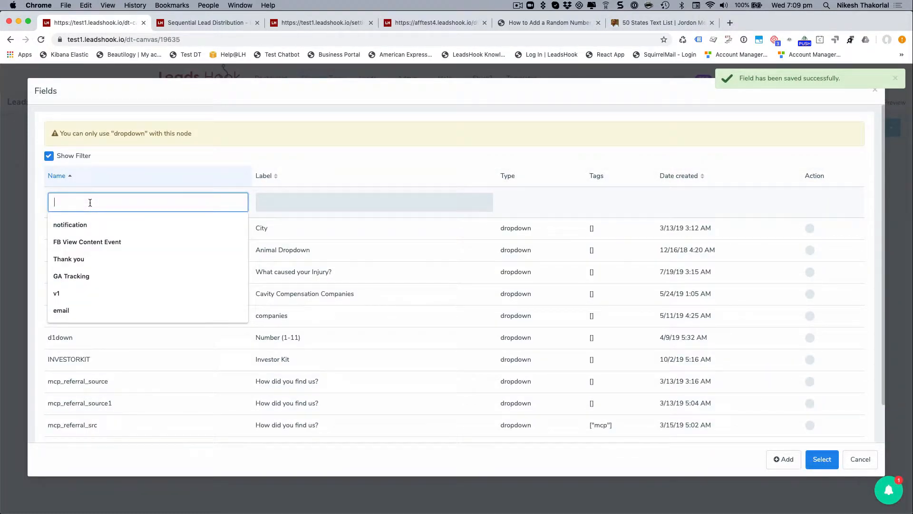
pyautogui.write('us')
pyautogui.click(161, 162)
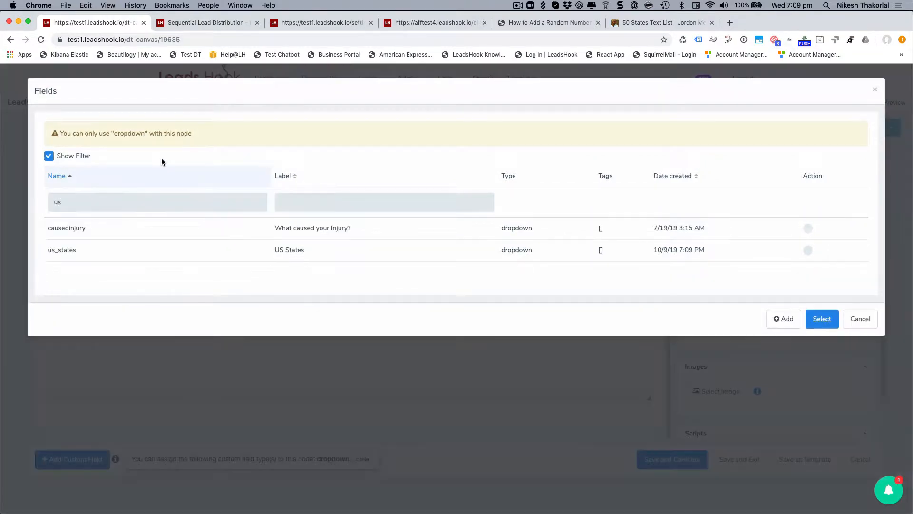
pyautogui.click(808, 249)
pyautogui.click(822, 319)
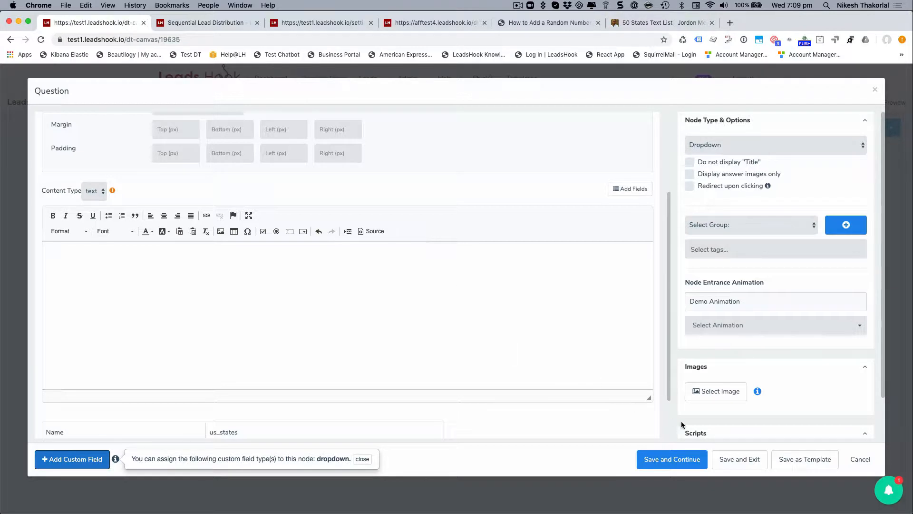
# Step: Save and exit the "Please select your state" question, and move its node slightly down and left on the canvas
pyautogui.scroll(3, 557, 338)
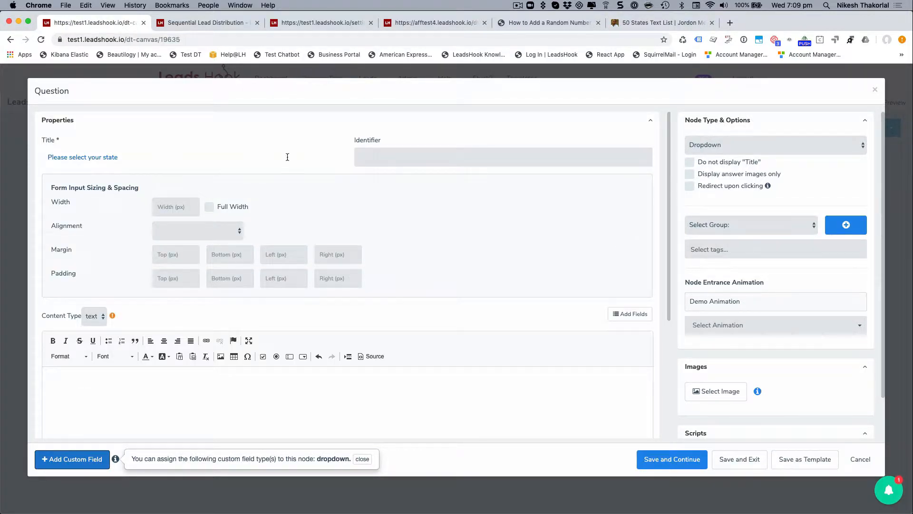
pyautogui.scroll(-4, 307, 188)
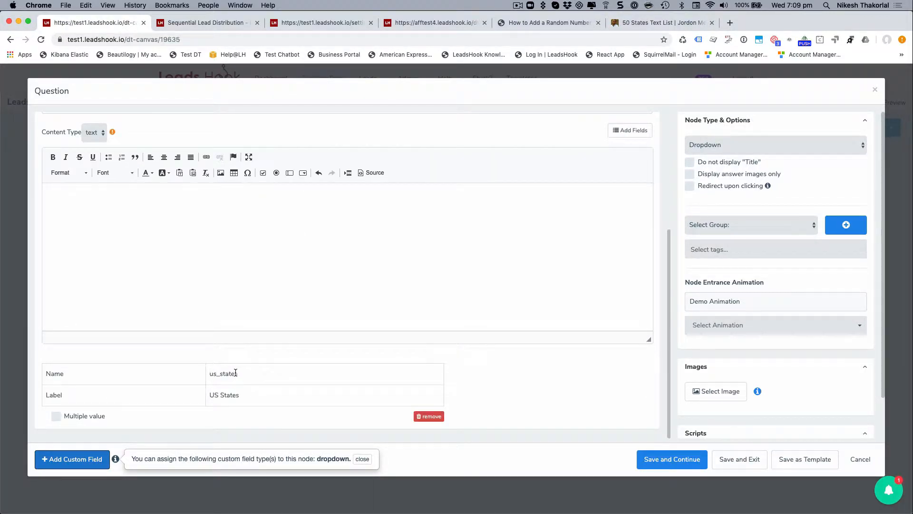
pyautogui.scroll(4, 247, 369)
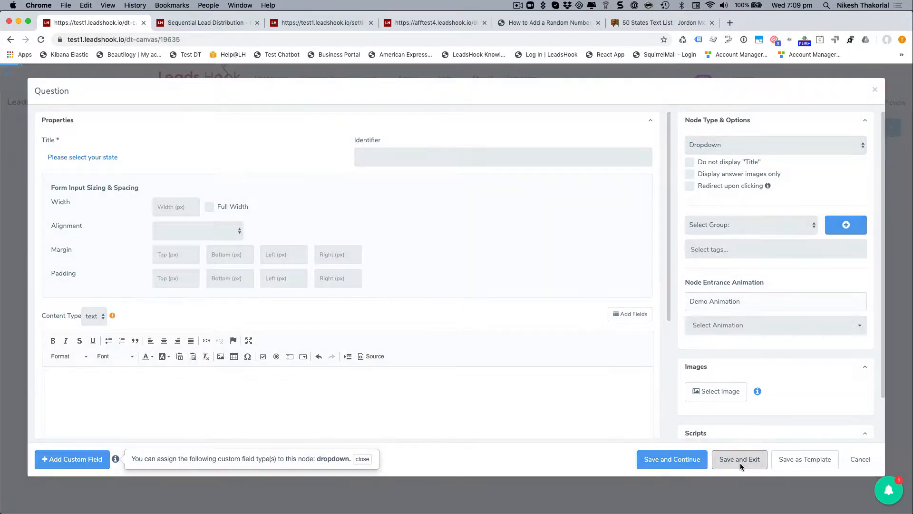
pyautogui.click(741, 463)
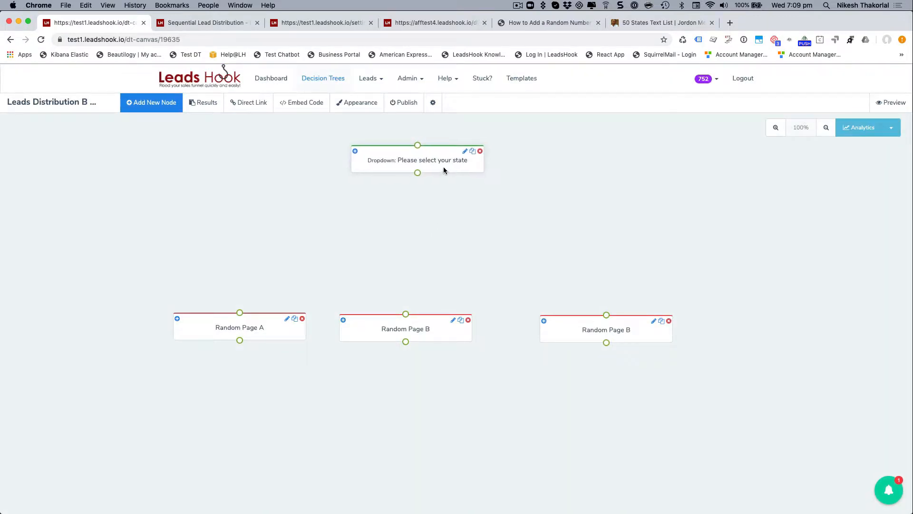
pyautogui.moveTo(443, 167); pyautogui.dragTo(430, 176)
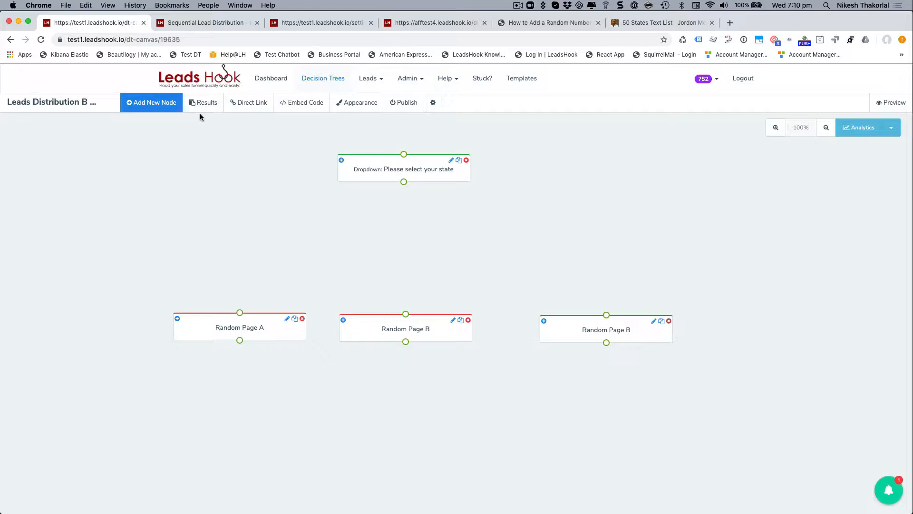
# Step: Add a blank question node below the state dropdown node and title it "Please select the type of home you want to buy?"
pyautogui.click(167, 107)
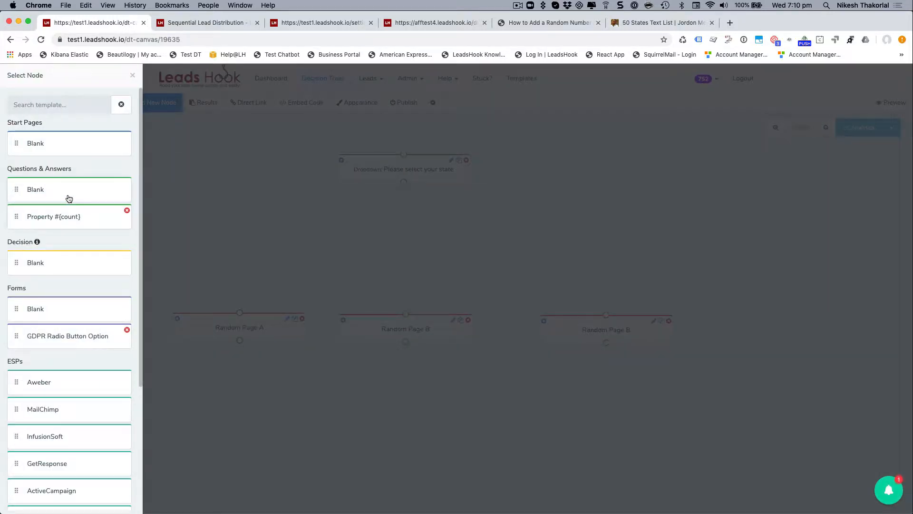
pyautogui.moveTo(68, 196); pyautogui.dragTo(414, 229)
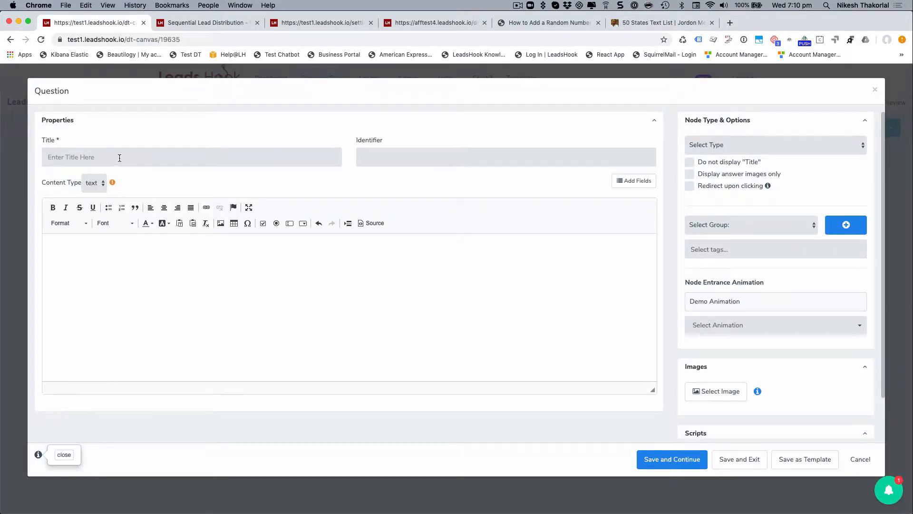
pyautogui.click(120, 156)
pyautogui.write('Plea')
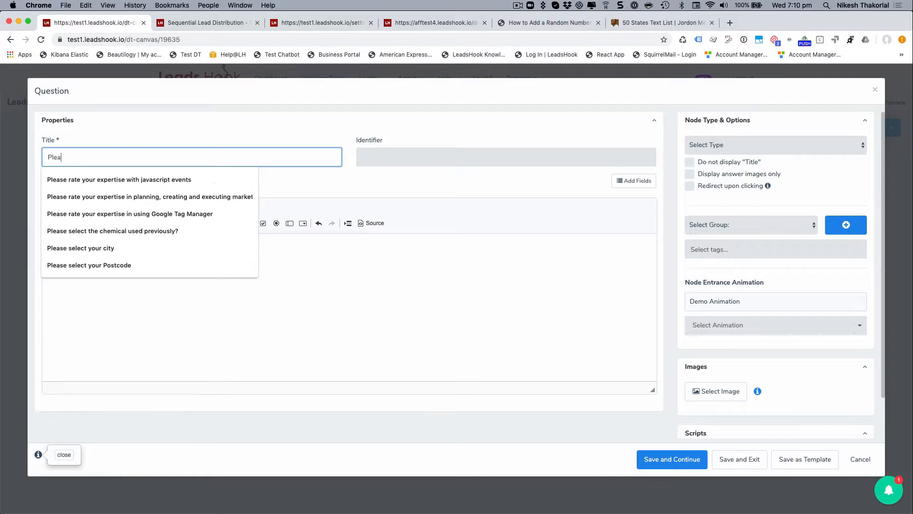
pyautogui.write('se sele')
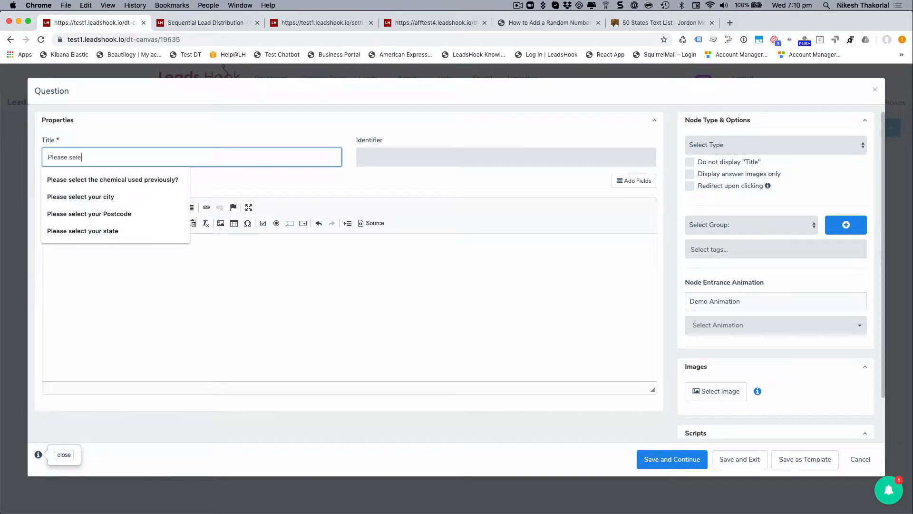
pyautogui.write('ct yo')
pyautogui.press('BackSpace')
pyautogui.press('BackSpace')
pyautogui.write('t')
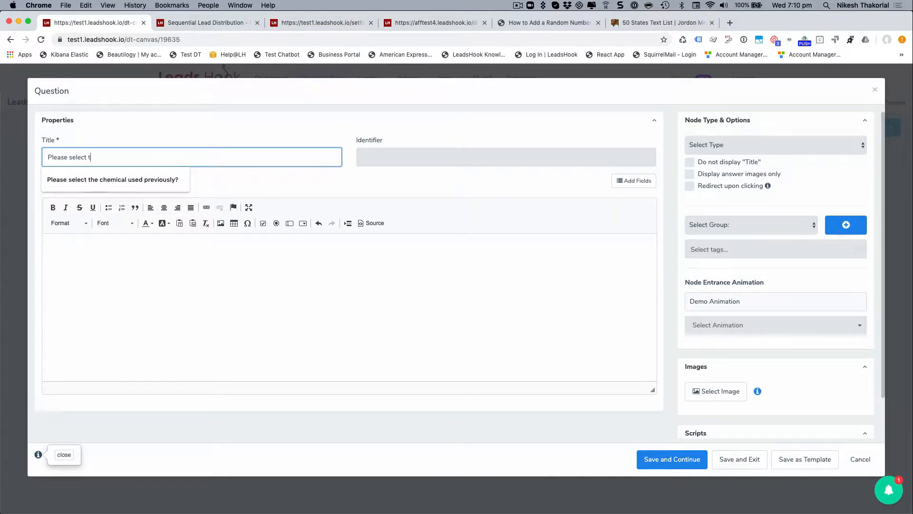
pyautogui.write('he type o')
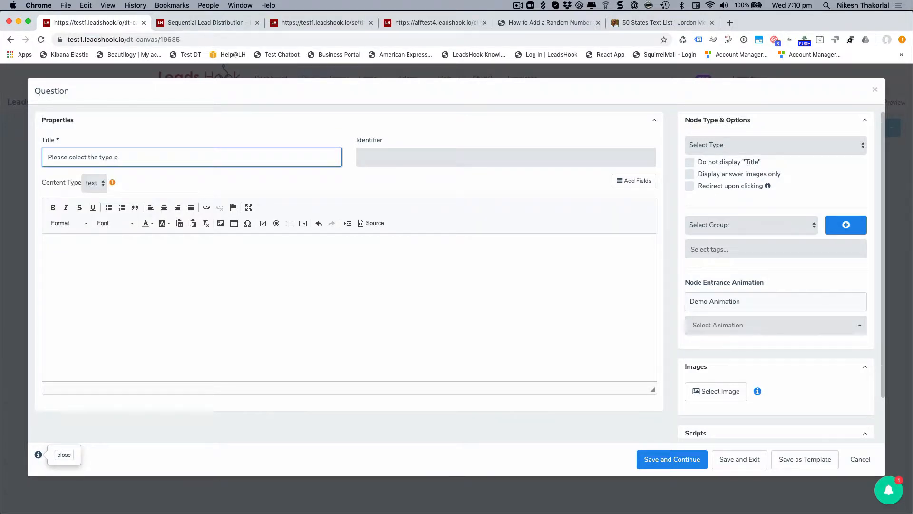
pyautogui.write('f home you want to buy/')
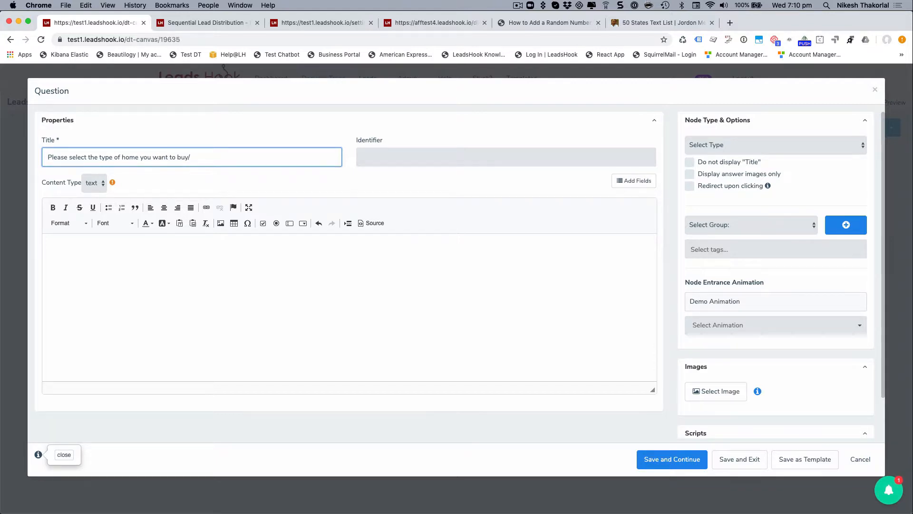
pyautogui.press('BackSpace')
# Step: Set the home-type question to Multiple choice and enter "Small Home" as Answer 1
pyautogui.click(719, 143)
pyautogui.click(714, 163)
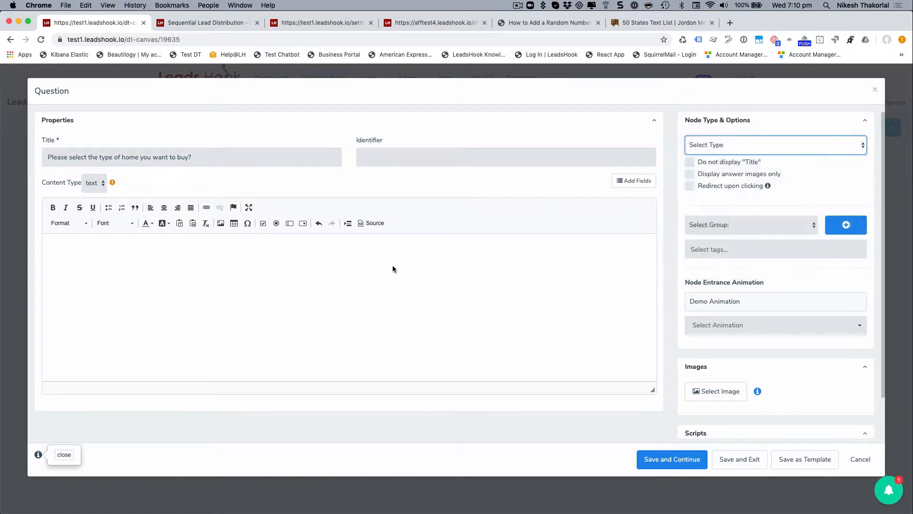
pyautogui.scroll(-5, 392, 264)
pyautogui.click(176, 269)
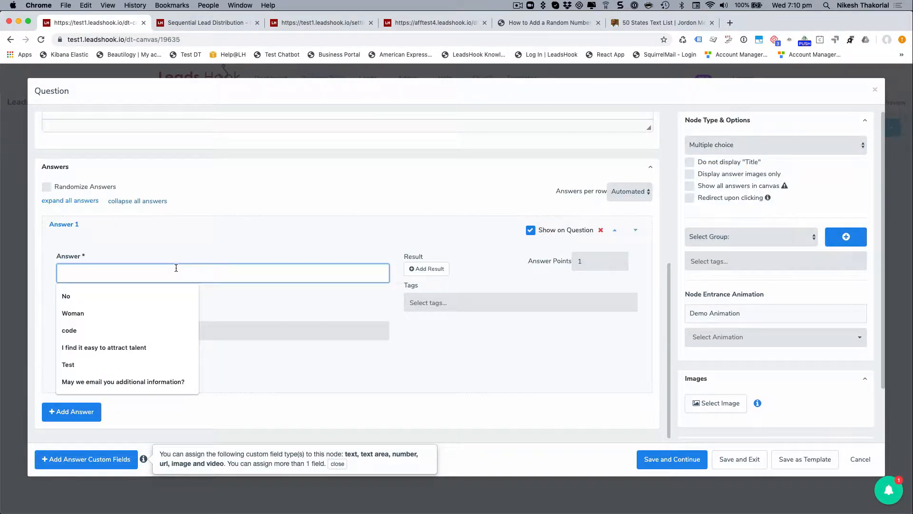
pyautogui.write('Small Home')
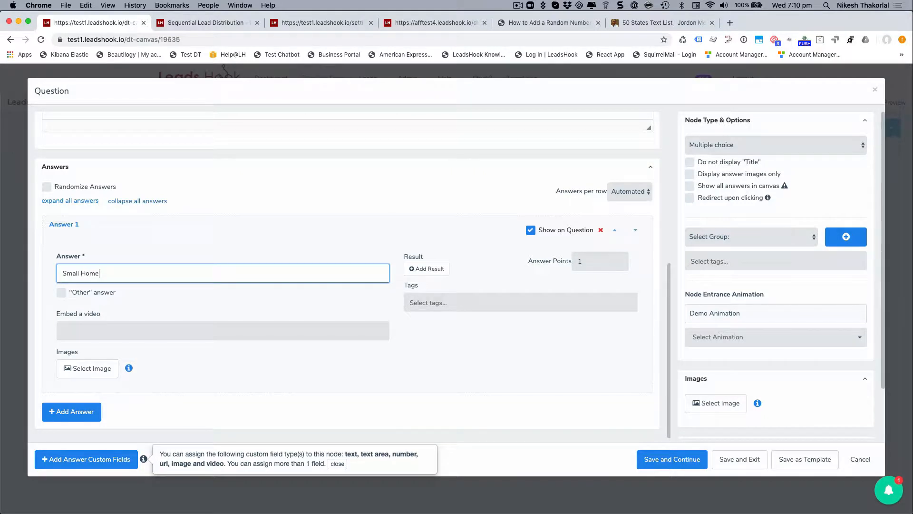
# Step: Add a second answer "Big Home" to the home-type question, then save and exit the question
pyautogui.click(81, 410)
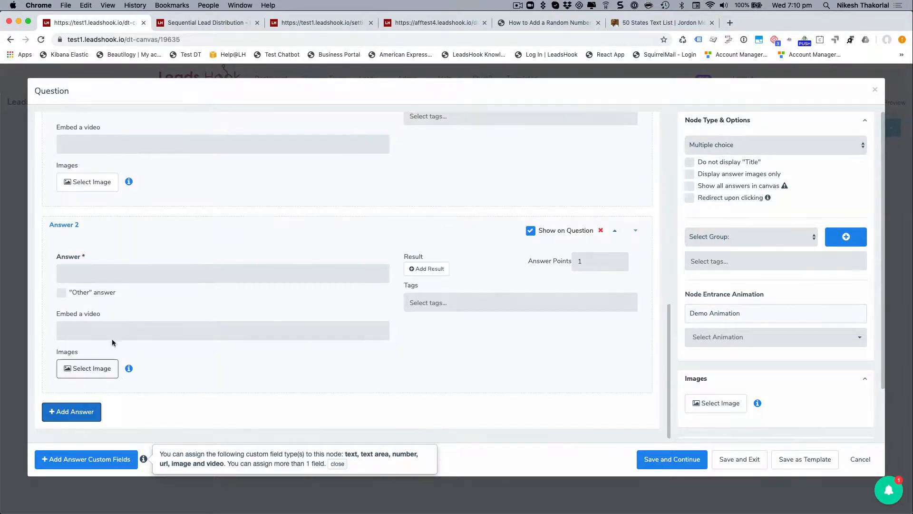
pyautogui.click(102, 280)
pyautogui.write('N')
pyautogui.press('BackSpace')
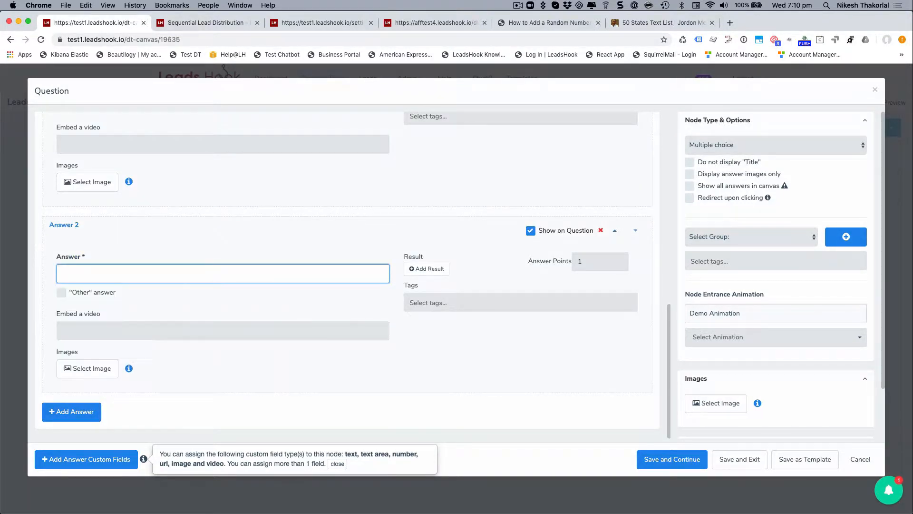
pyautogui.write('Big')
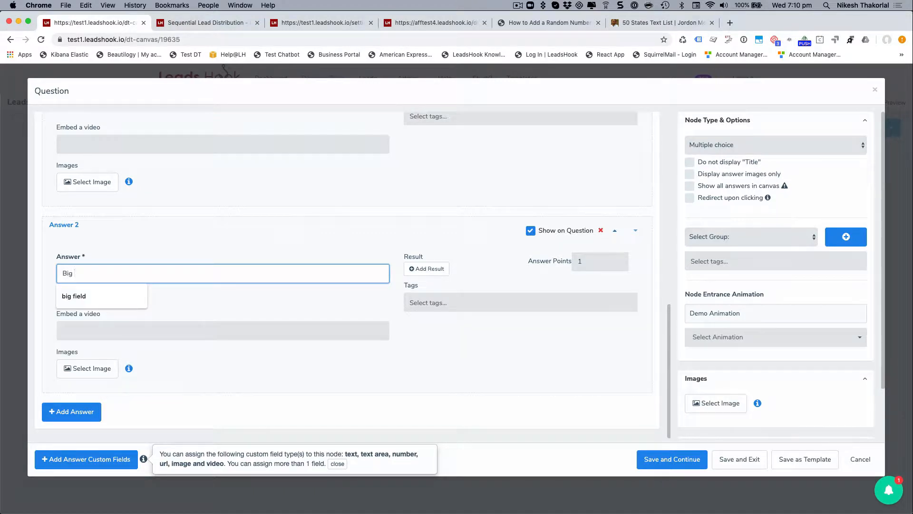
pyautogui.write(' Home')
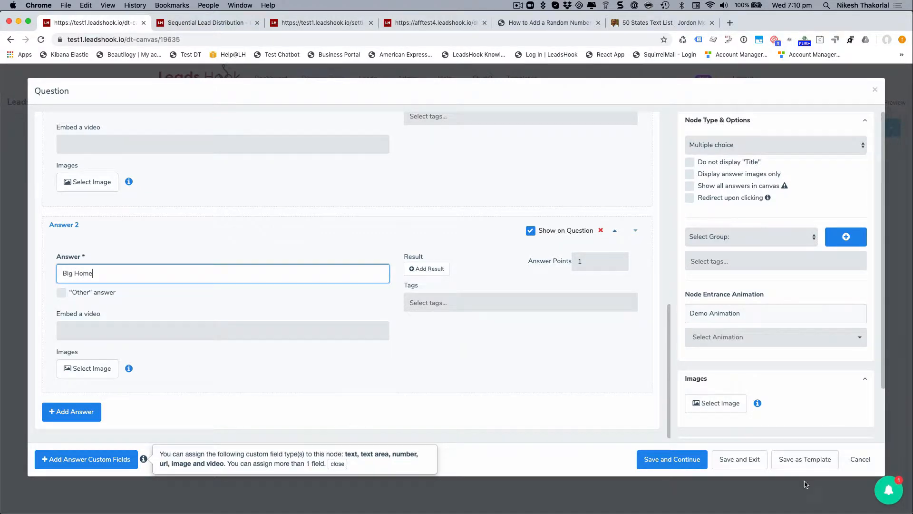
pyautogui.click(740, 459)
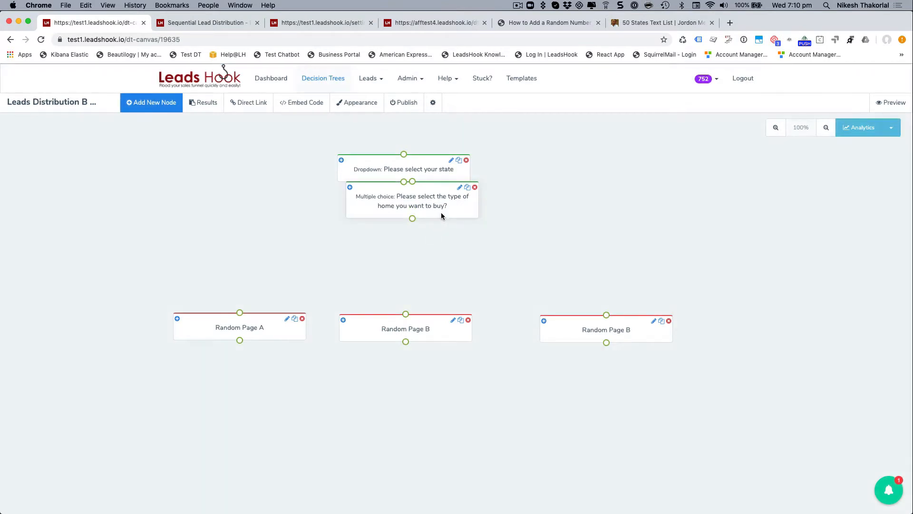
# Step: Space the two question nodes apart vertically and connect the state dropdown's output to the home-type question
pyautogui.moveTo(465, 213); pyautogui.dragTo(455, 230)
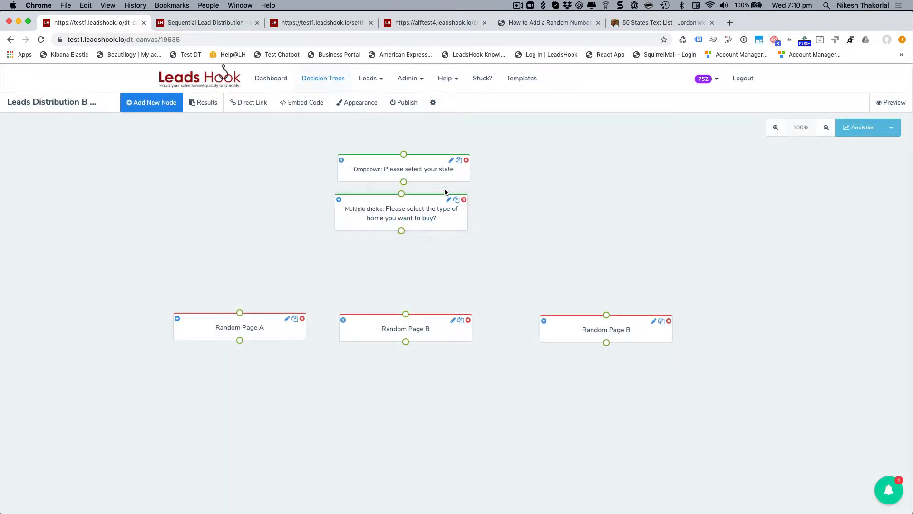
pyautogui.moveTo(441, 179); pyautogui.dragTo(433, 165)
pyautogui.moveTo(454, 221); pyautogui.dragTo(448, 210)
pyautogui.moveTo(396, 169); pyautogui.dragTo(395, 184)
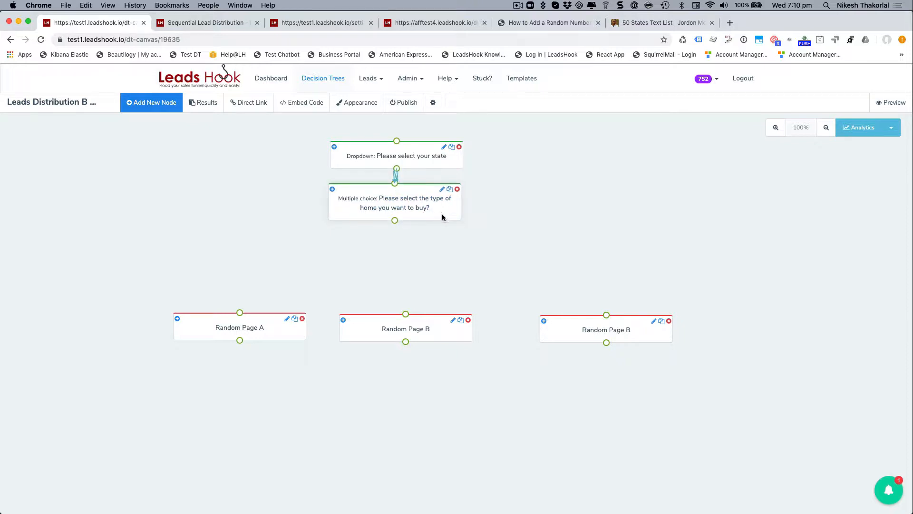
pyautogui.moveTo(442, 215); pyautogui.dragTo(443, 221)
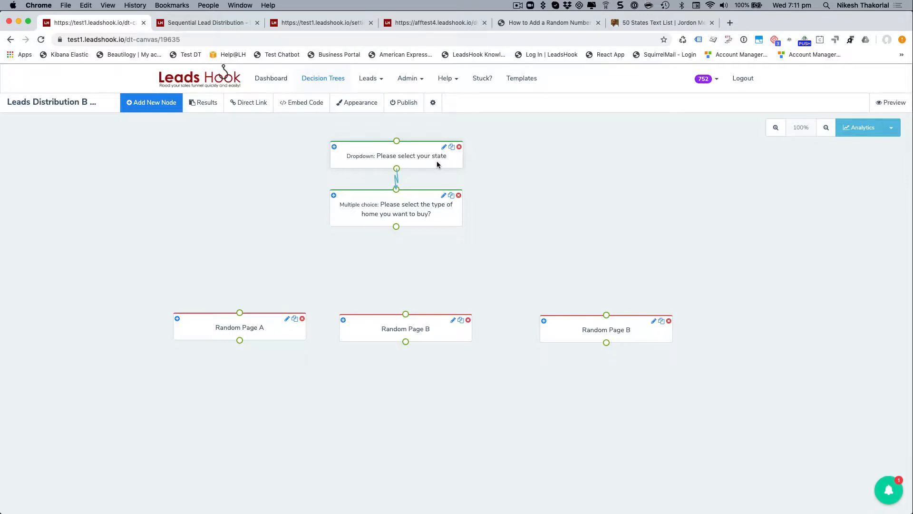
# Step: Remove the Random Page A node and both Random Page B nodes from the canvas
pyautogui.click(302, 318)
pyautogui.click(455, 127)
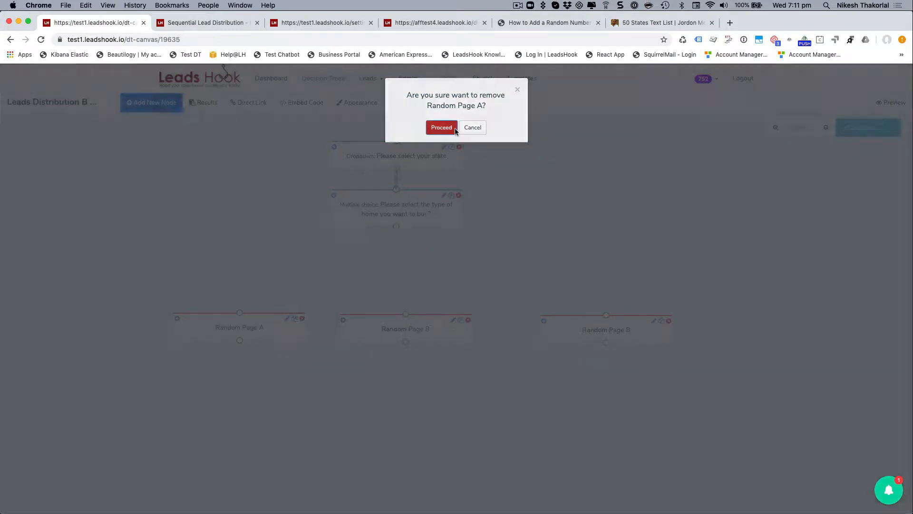
pyautogui.click(468, 322)
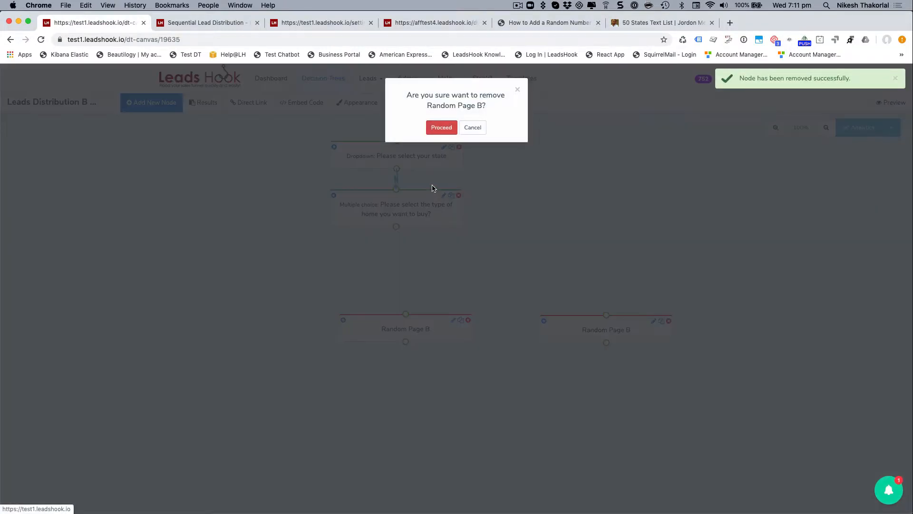
pyautogui.click(440, 128)
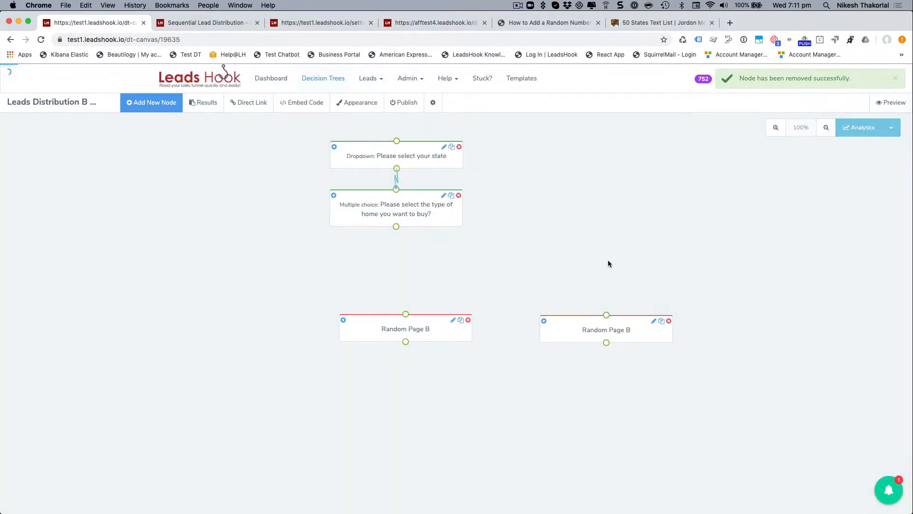
pyautogui.click(668, 321)
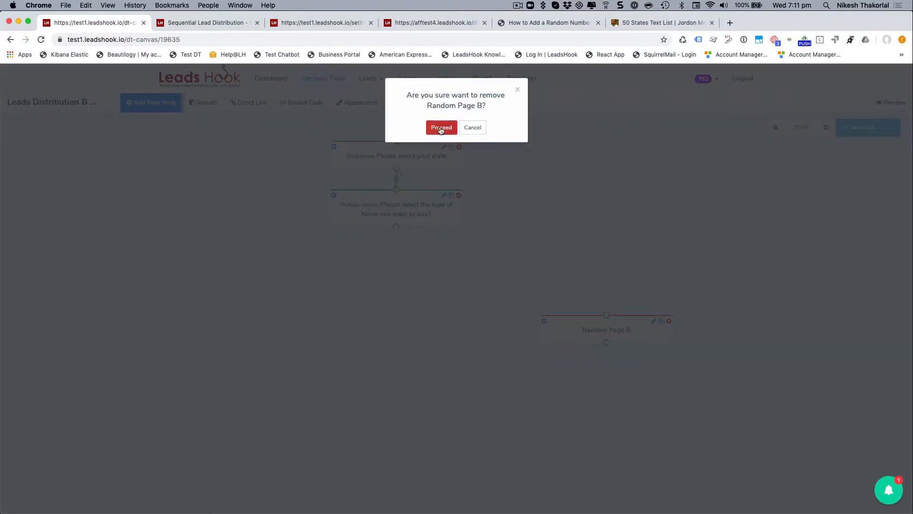
pyautogui.click(441, 128)
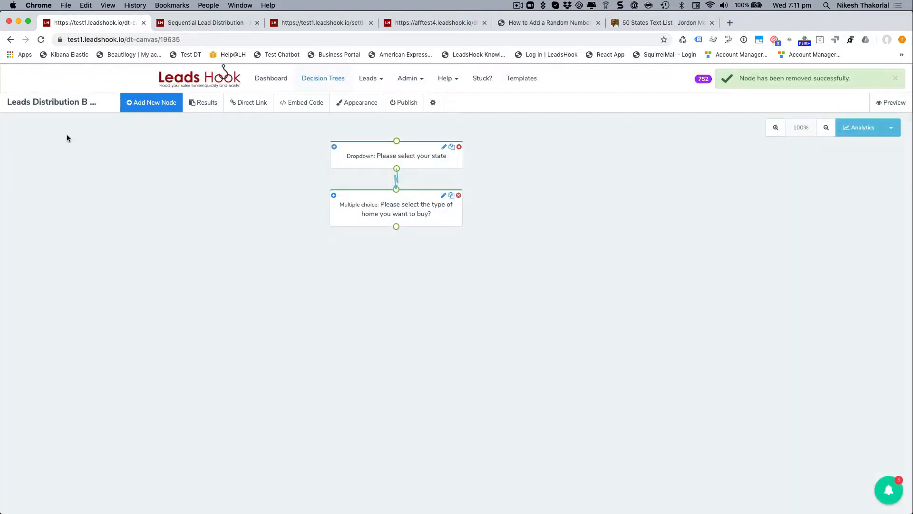
# Step: Add a blank decision node below the home-type question and title it "Split Leads"
pyautogui.click(144, 109)
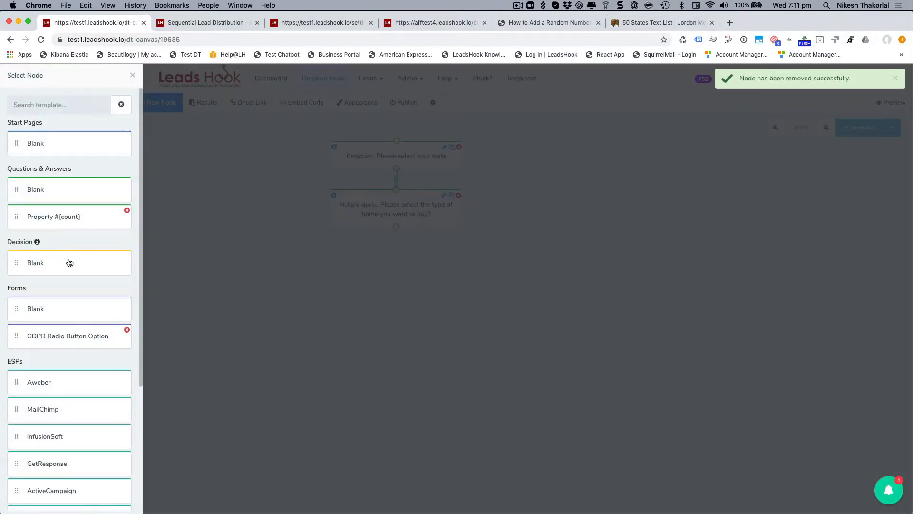
pyautogui.moveTo(69, 263); pyautogui.dragTo(403, 287)
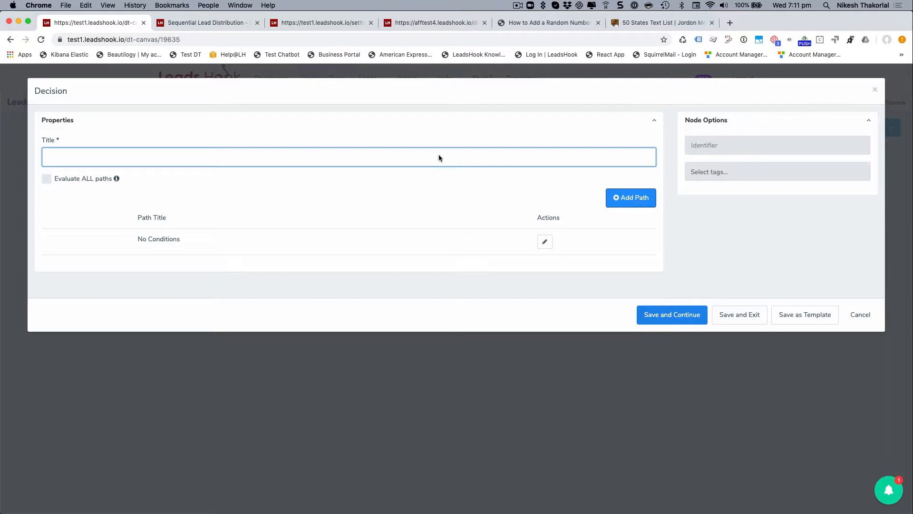
pyautogui.write('Spl')
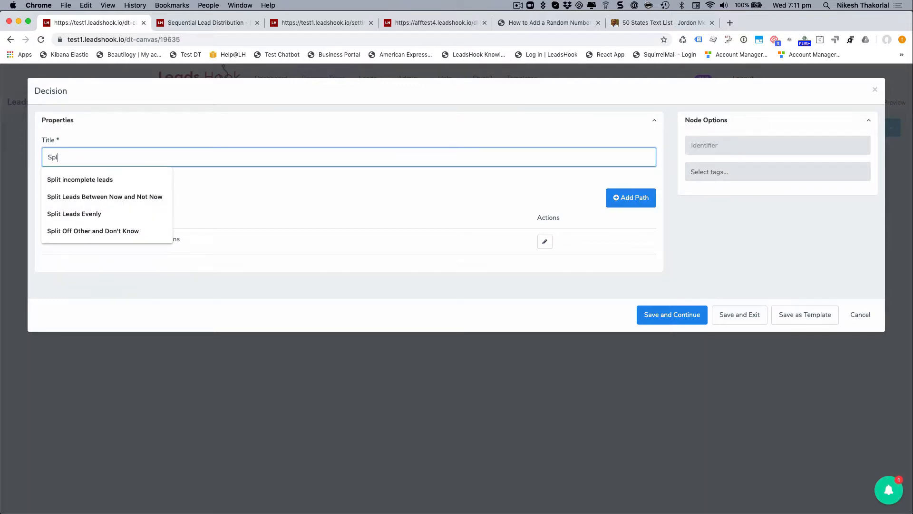
pyautogui.write('it Leads')
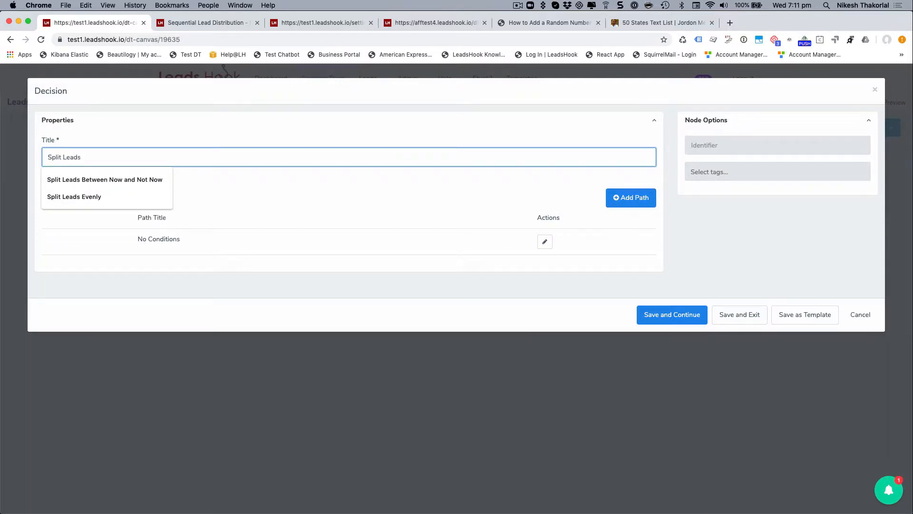
pyautogui.click(373, 188)
# Step: Add a path to the Split Leads decision with two conditions, both based on Question
pyautogui.click(619, 202)
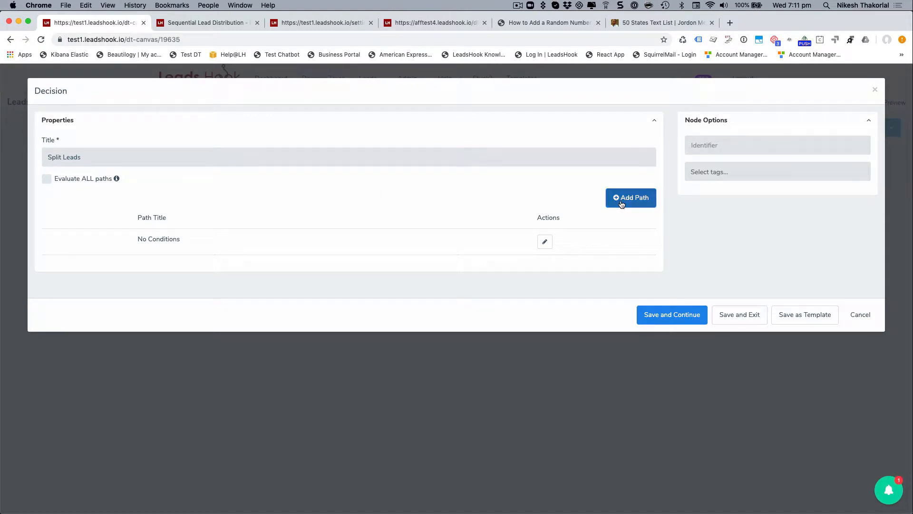
pyautogui.click(200, 188)
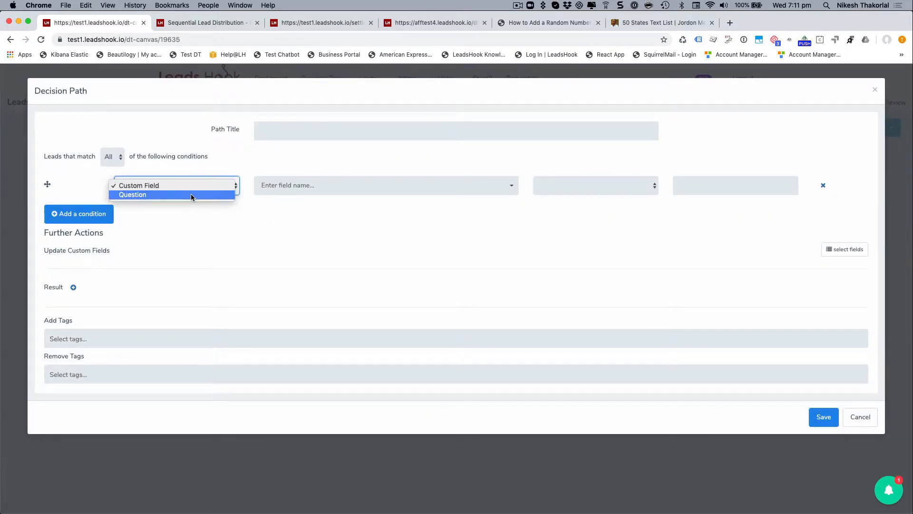
pyautogui.click(195, 195)
pyautogui.click(89, 221)
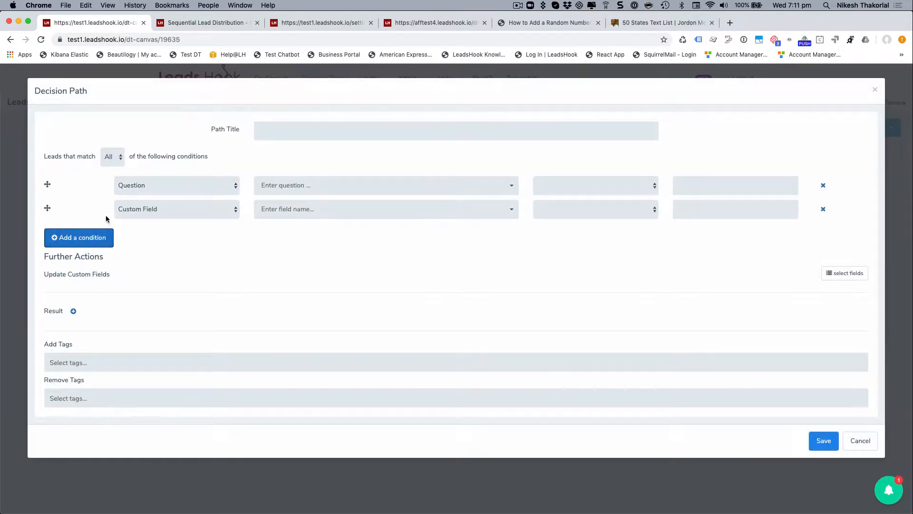
pyautogui.click(126, 209)
pyautogui.click(131, 218)
# Step: Set the path's first condition to "Please select your state" is California
pyautogui.click(306, 186)
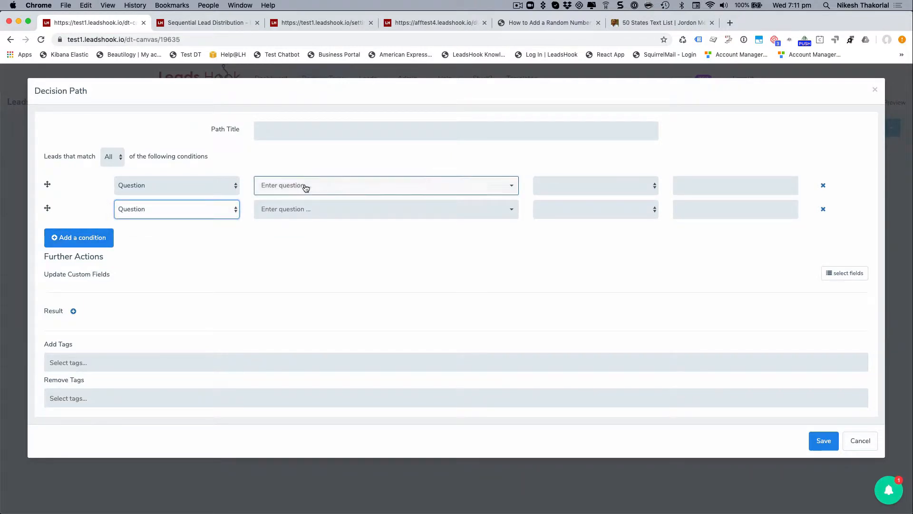
pyautogui.click(330, 208)
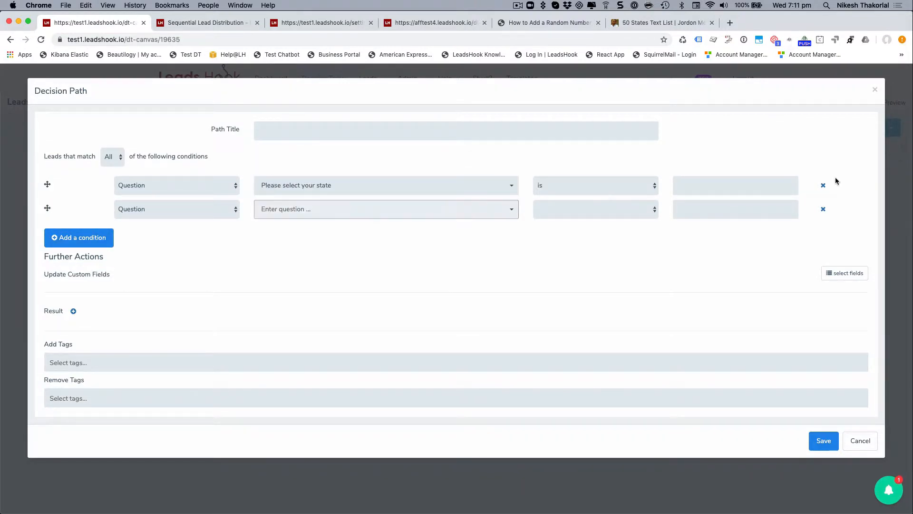
pyautogui.click(735, 182)
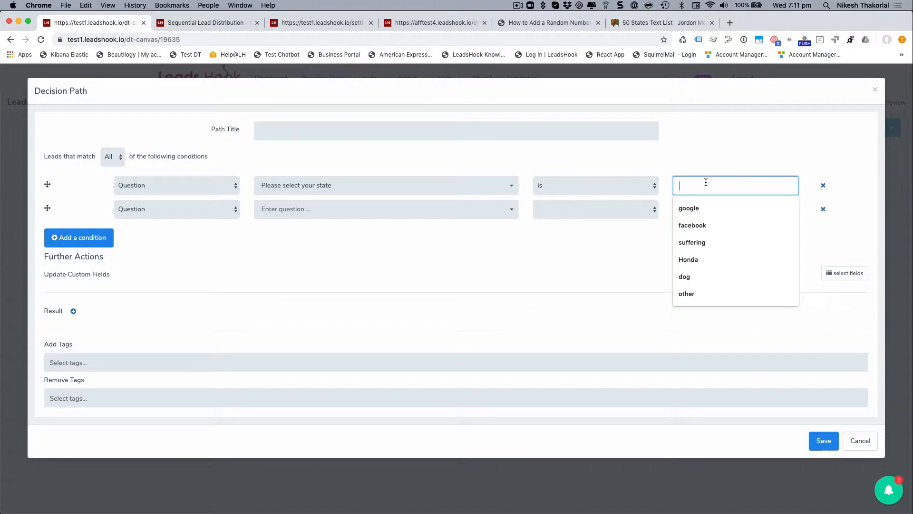
pyautogui.write('Ca')
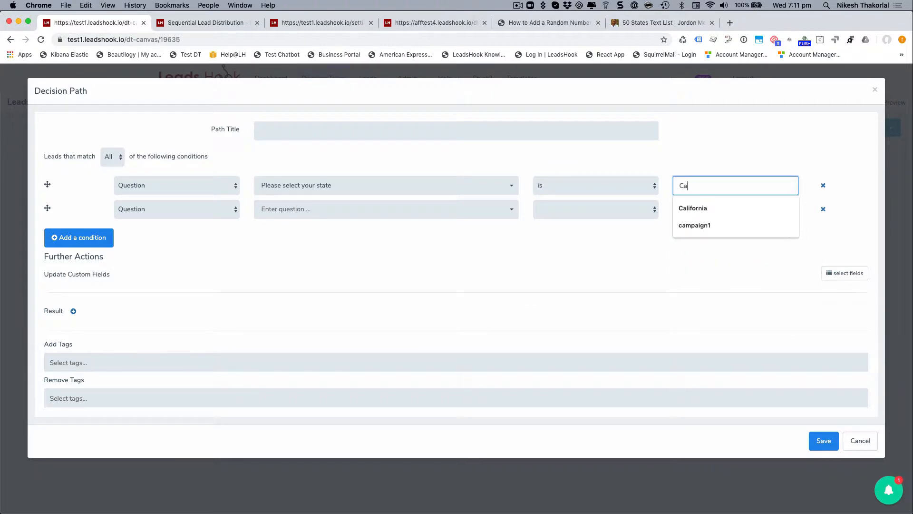
pyautogui.click(703, 207)
pyautogui.click(612, 231)
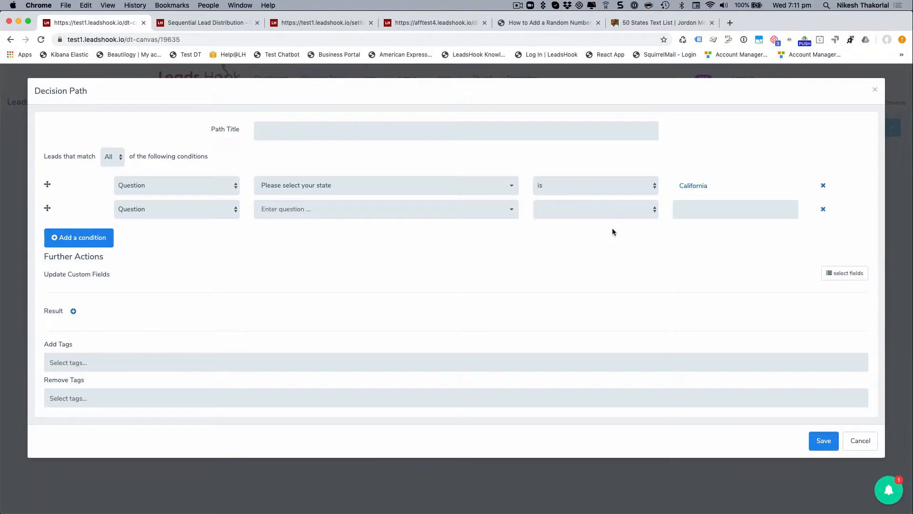
# Step: Set the second condition to "Please select the type of home you want to buy?" is Small Home
pyautogui.click(308, 210)
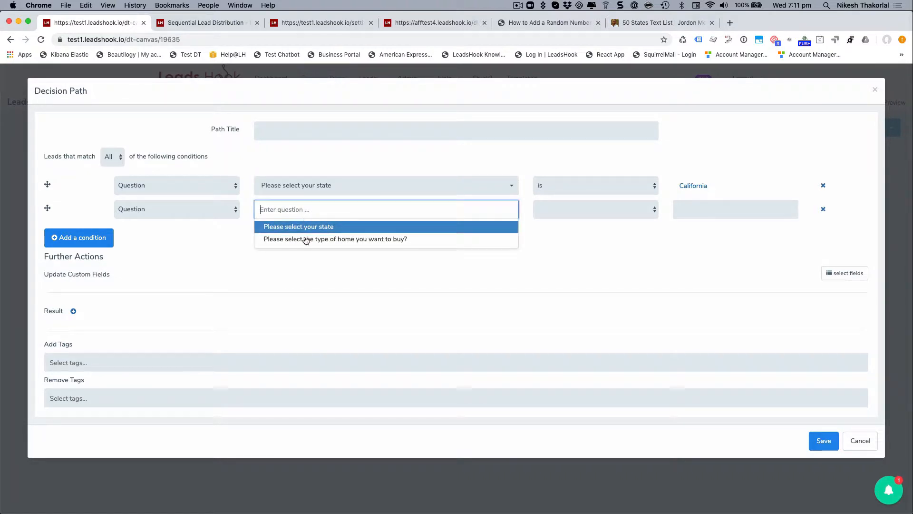
pyautogui.click(306, 240)
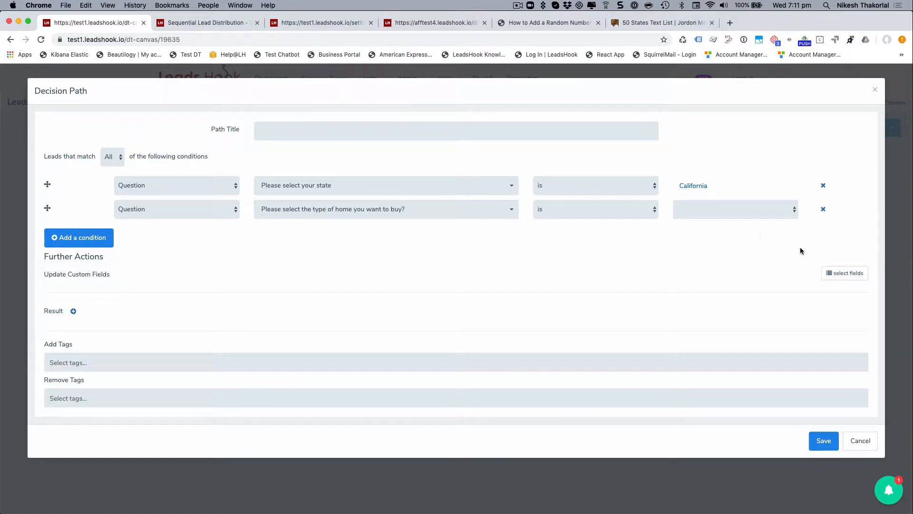
pyautogui.click(712, 210)
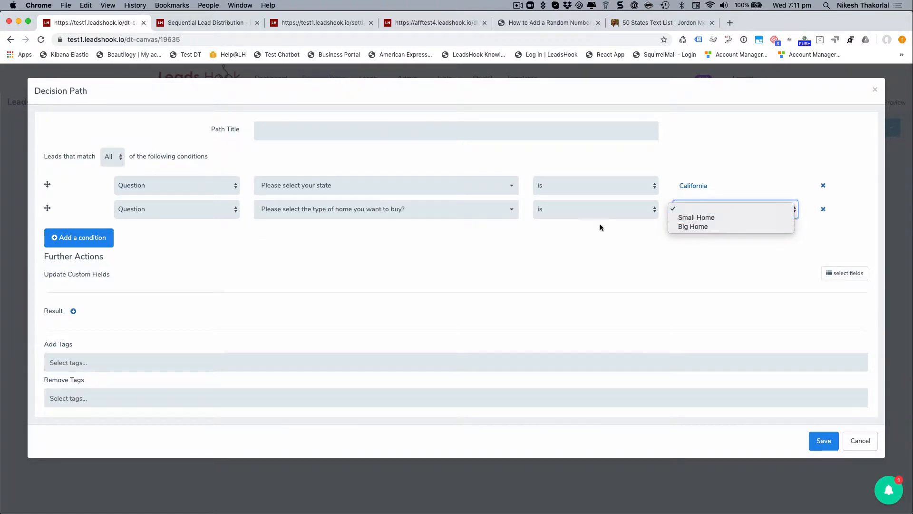
pyautogui.click(697, 218)
# Step: Title the decision path "CA + Small Home" and save it
pyautogui.click(356, 128)
pyautogui.write('C')
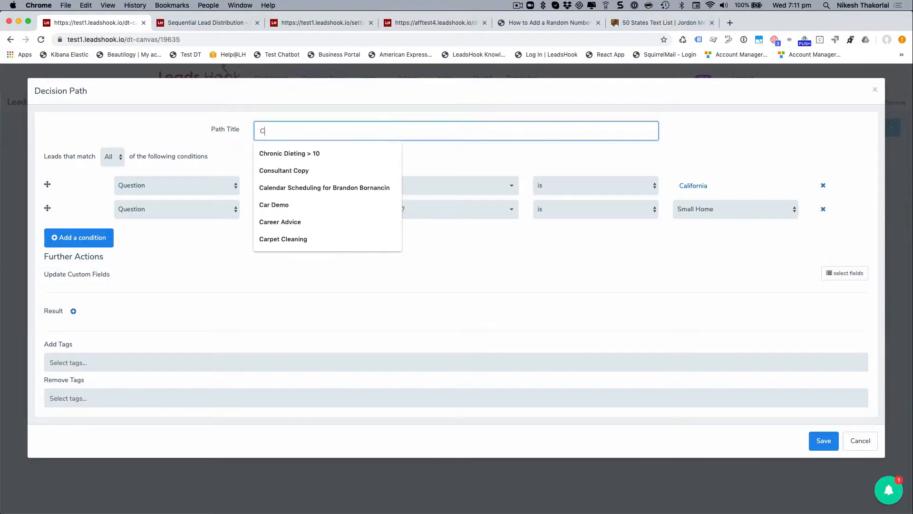
pyautogui.write('A + Sma')
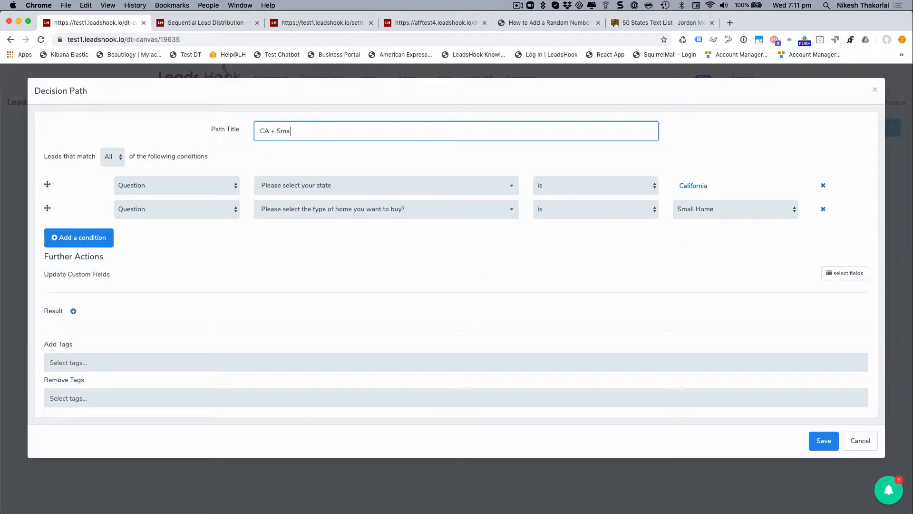
pyautogui.write('ll Homw')
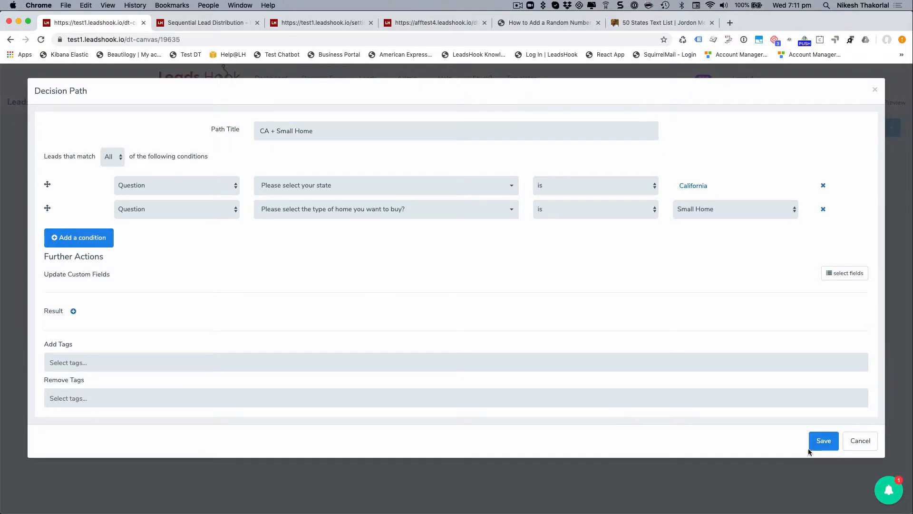
pyautogui.click(823, 442)
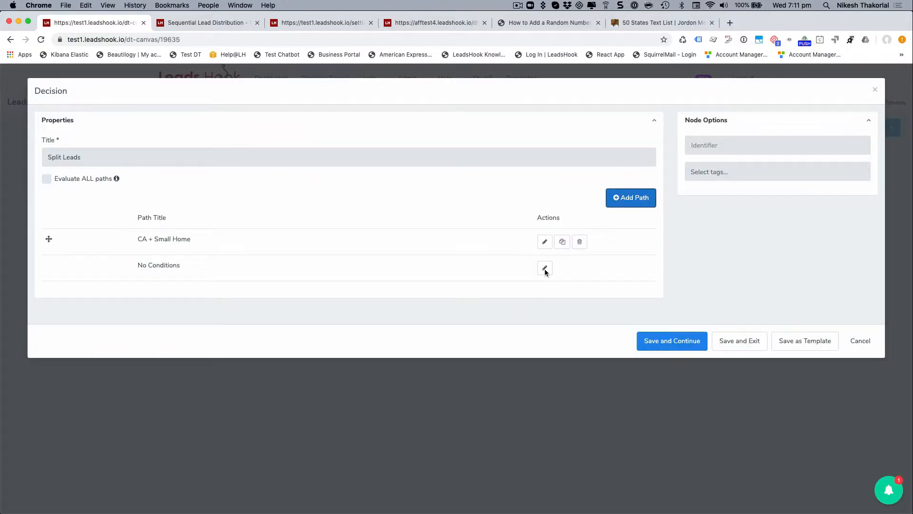
# Step: Duplicate the "CA + Small Home" path and retitle the copy "CA + Big Home"
pyautogui.click(562, 242)
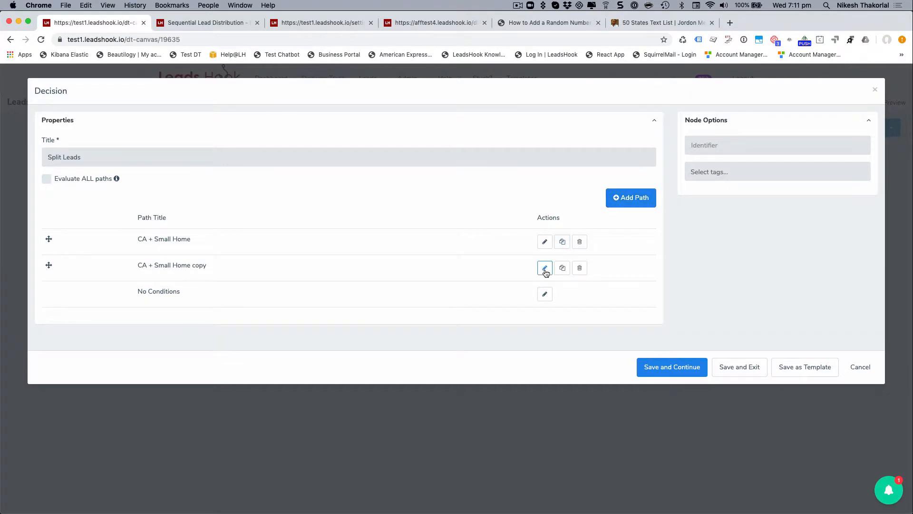
pyautogui.click(544, 268)
pyautogui.click(335, 131)
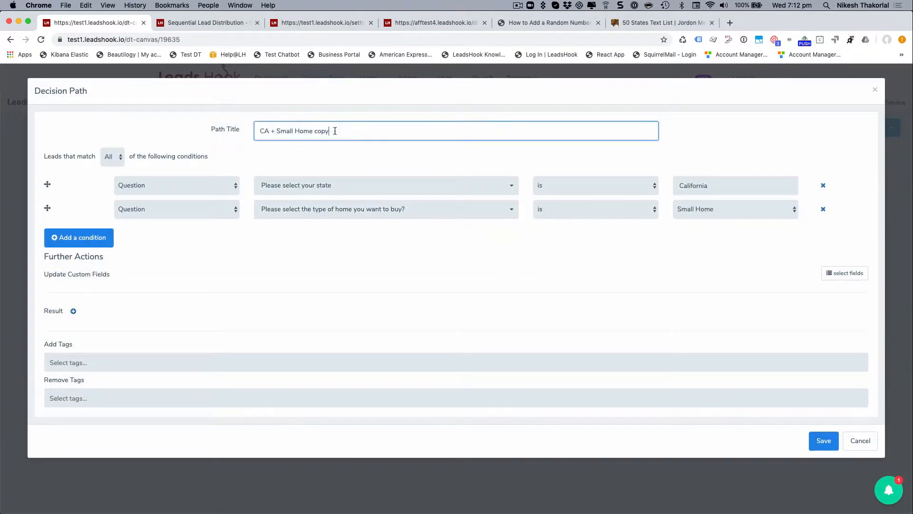
pyautogui.press('BackSpace')
pyautogui.press('BackSpace')
pyautogui.press('BackSpace')
pyautogui.press('BackSpace')
pyautogui.press('BackSpace')
pyautogui.press('BackSpace')
pyautogui.press('BackSpace')
pyautogui.press('BackSpace')
pyautogui.press('BackSpace')
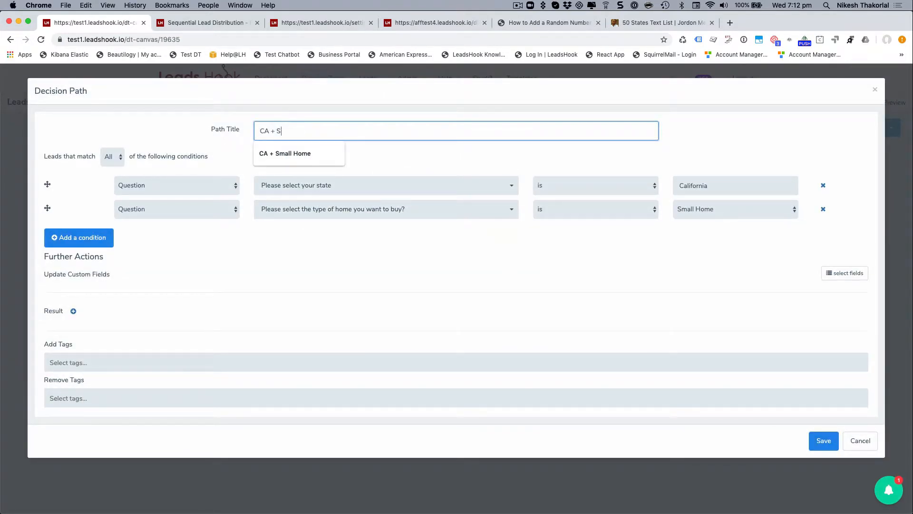
pyautogui.write('Big Home')
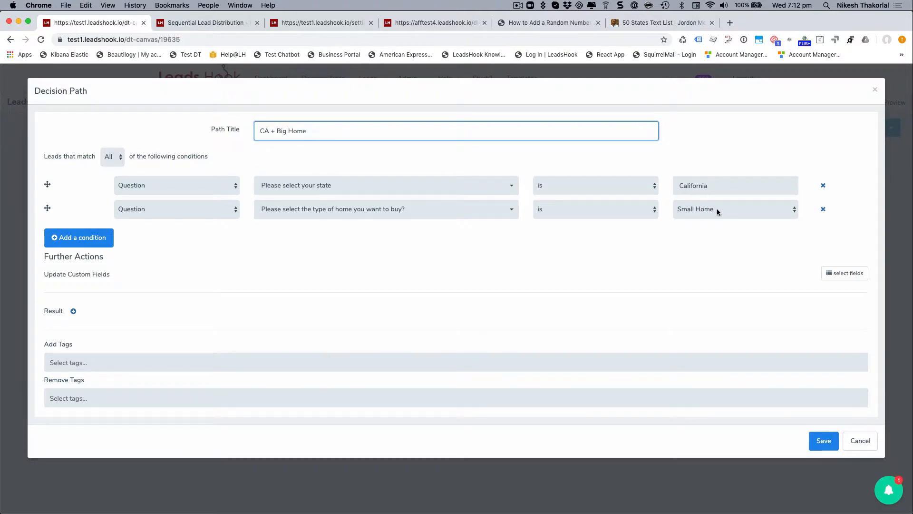
# Step: Set the copied path's home-type condition to Big Home, then save the path and the Split Leads decision
pyautogui.click(717, 209)
pyautogui.click(714, 217)
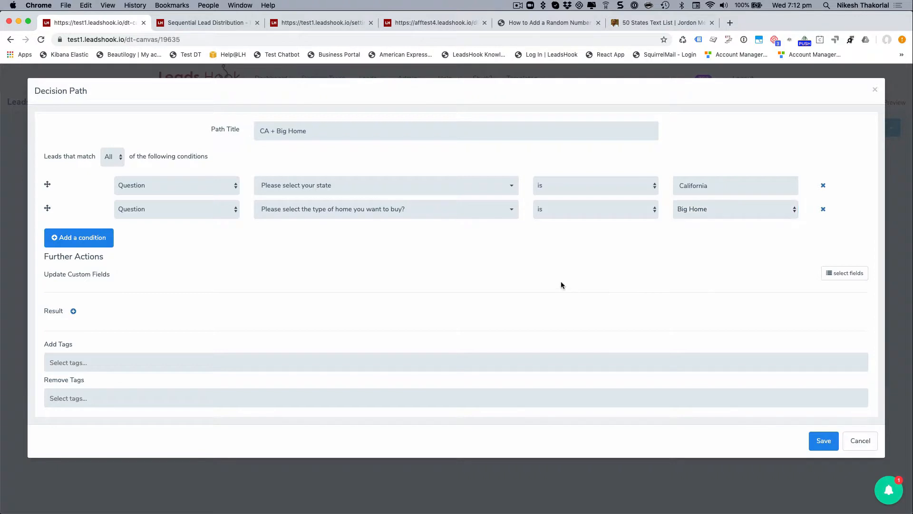
pyautogui.click(824, 441)
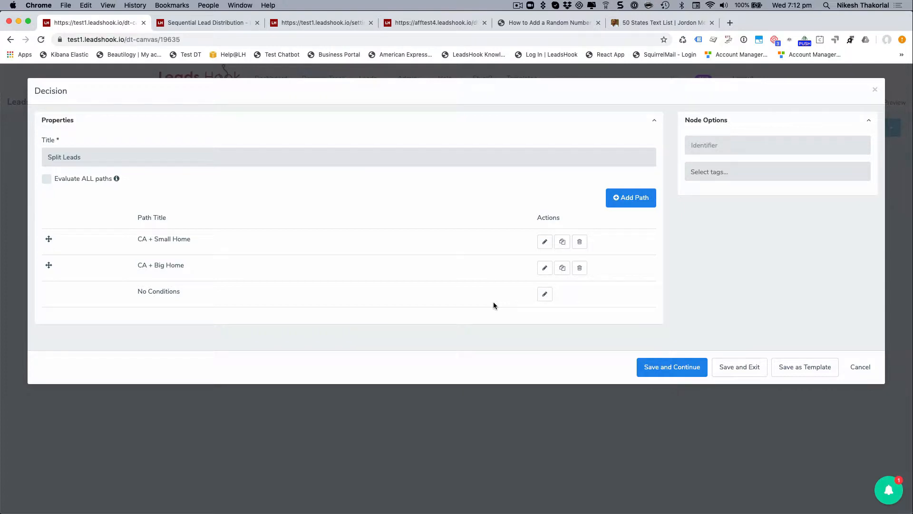
pyautogui.click(723, 371)
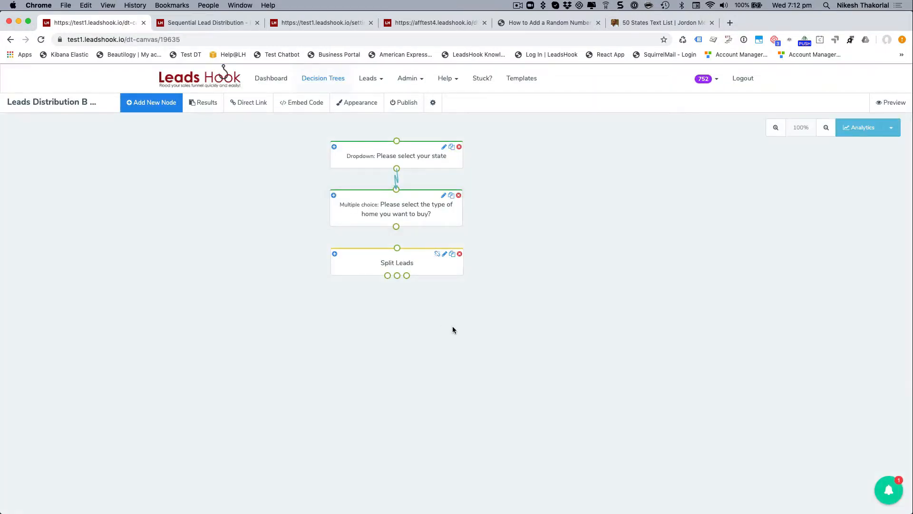
# Step: Move the Split Leads node on the canvas to the lower right of the home-type question
pyautogui.moveTo(381, 273); pyautogui.dragTo(281, 282)
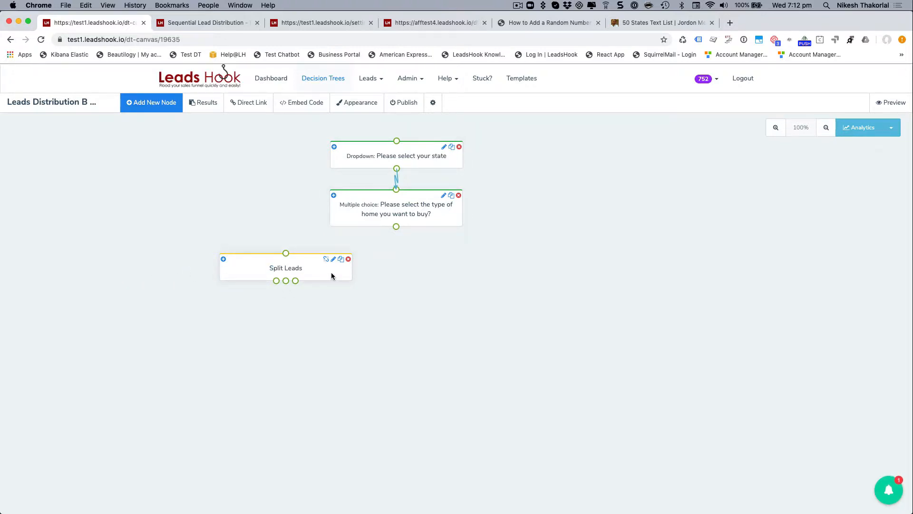
pyautogui.moveTo(331, 273); pyautogui.dragTo(339, 291)
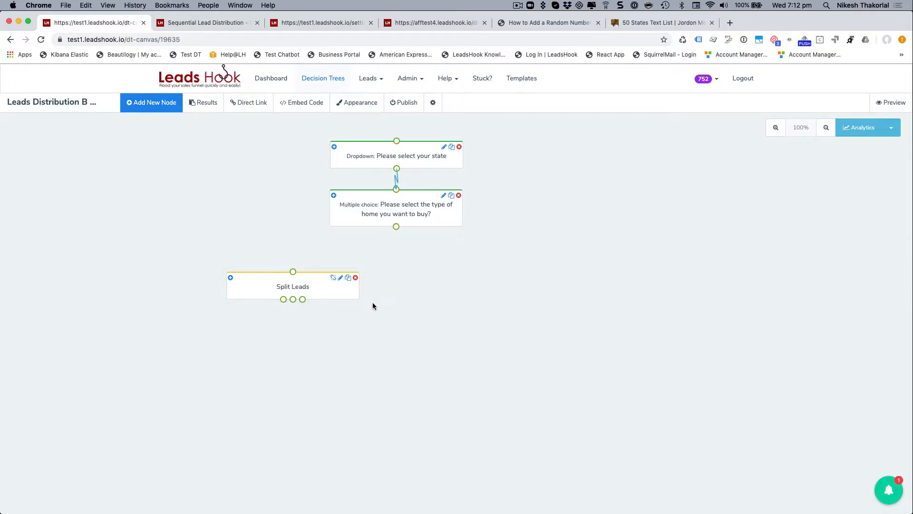
pyautogui.moveTo(327, 295); pyautogui.dragTo(437, 291)
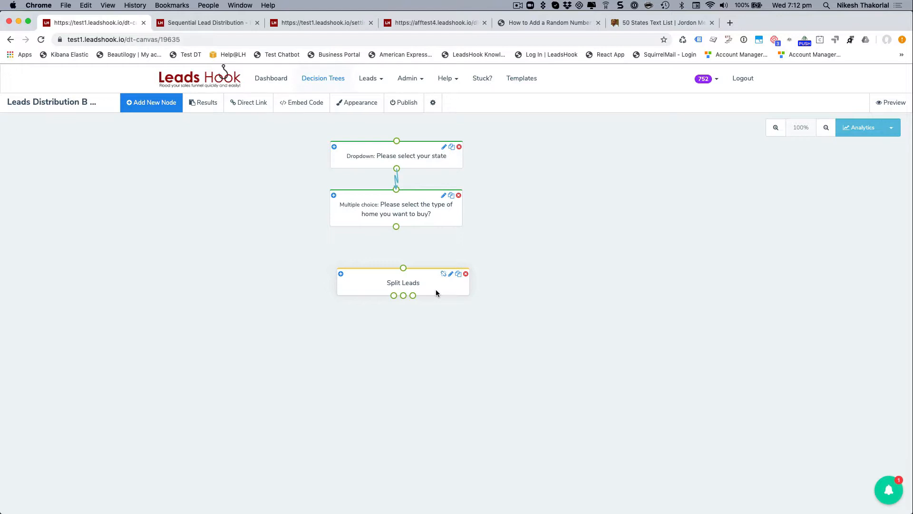
pyautogui.moveTo(437, 291); pyautogui.dragTo(590, 265)
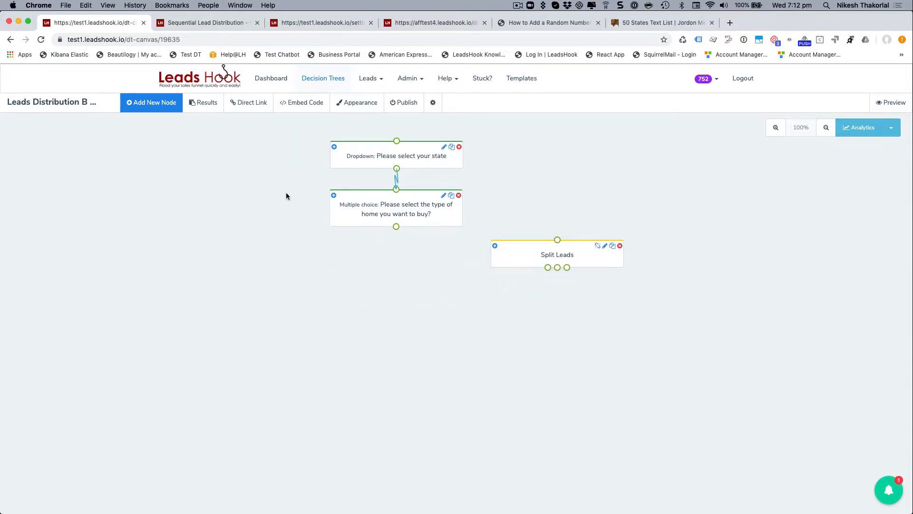
# Step: Add a blank decision node below the home-type question and title it "Split States"
pyautogui.click(154, 113)
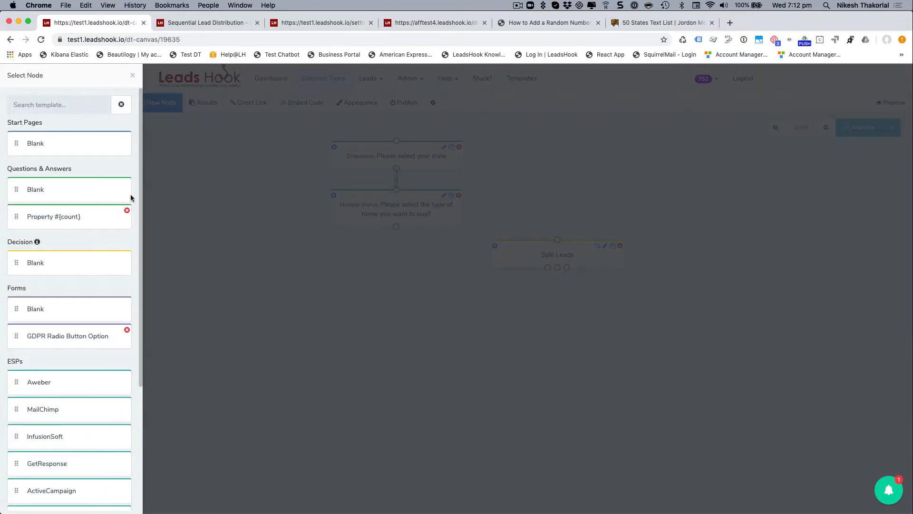
pyautogui.moveTo(94, 266); pyautogui.dragTo(360, 308)
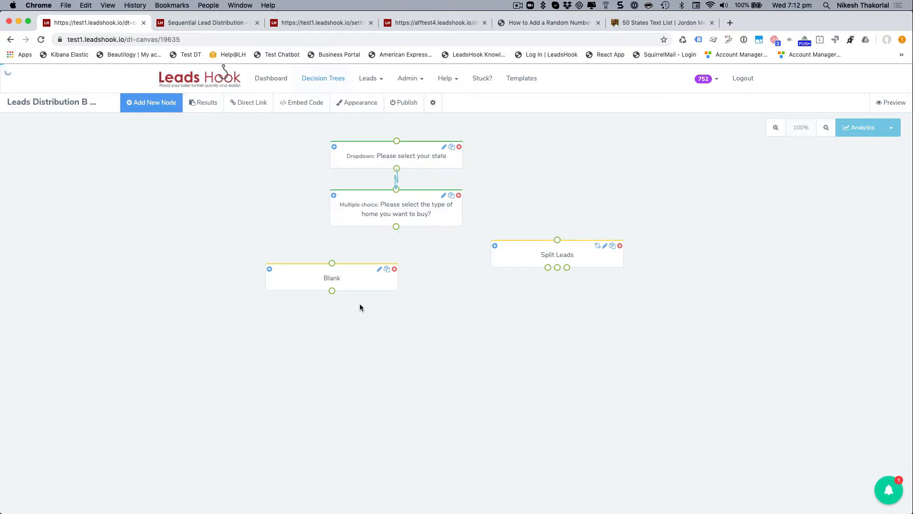
pyautogui.write('S')
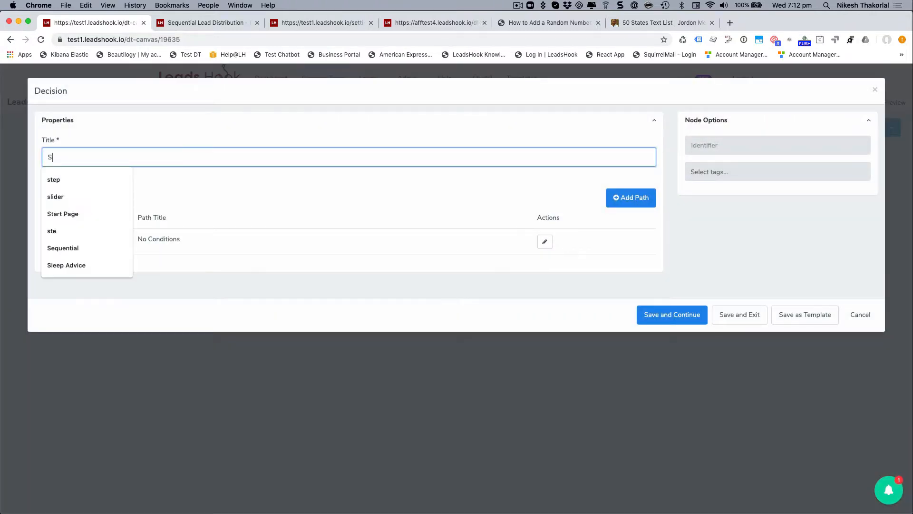
pyautogui.write('plit States')
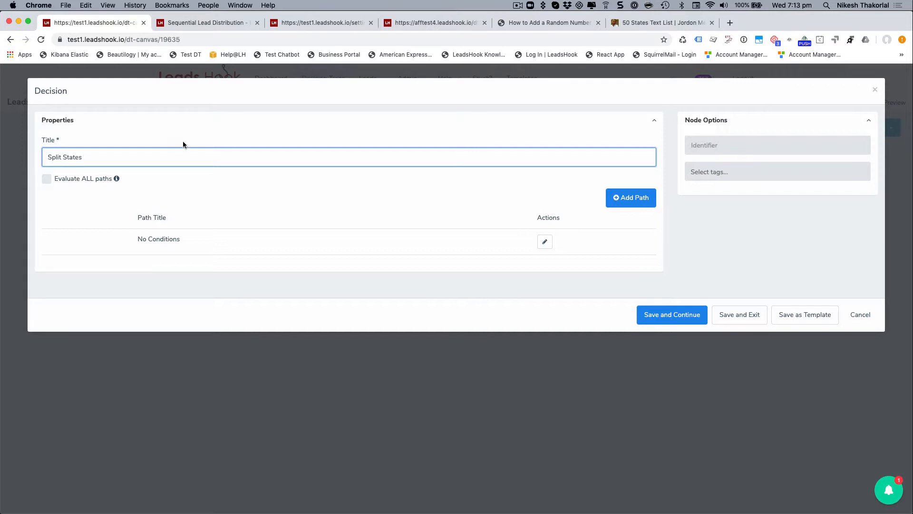
pyautogui.click(221, 187)
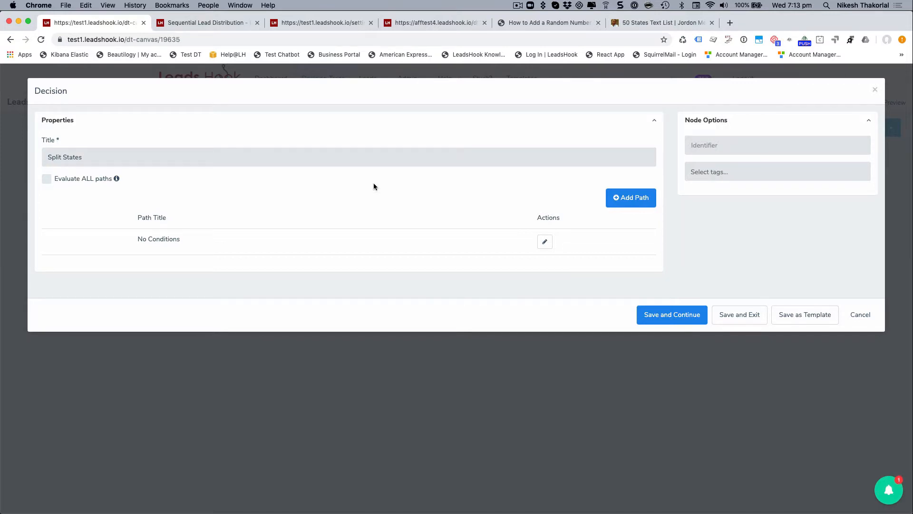
# Step: Add a path to Split States with the condition that Question "Please select your state" is California
pyautogui.click(631, 198)
pyautogui.click(173, 186)
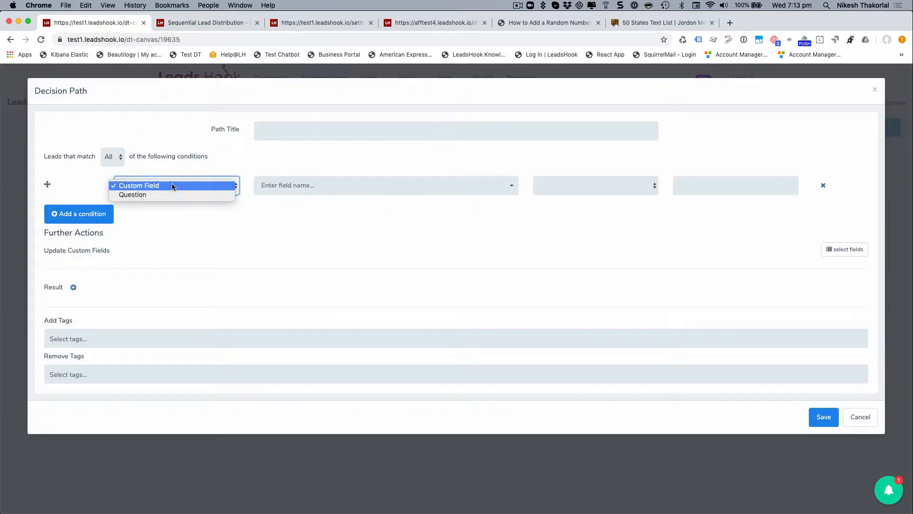
pyautogui.click(173, 186)
pyautogui.click(184, 190)
pyautogui.click(181, 194)
pyautogui.click(300, 186)
pyautogui.click(328, 200)
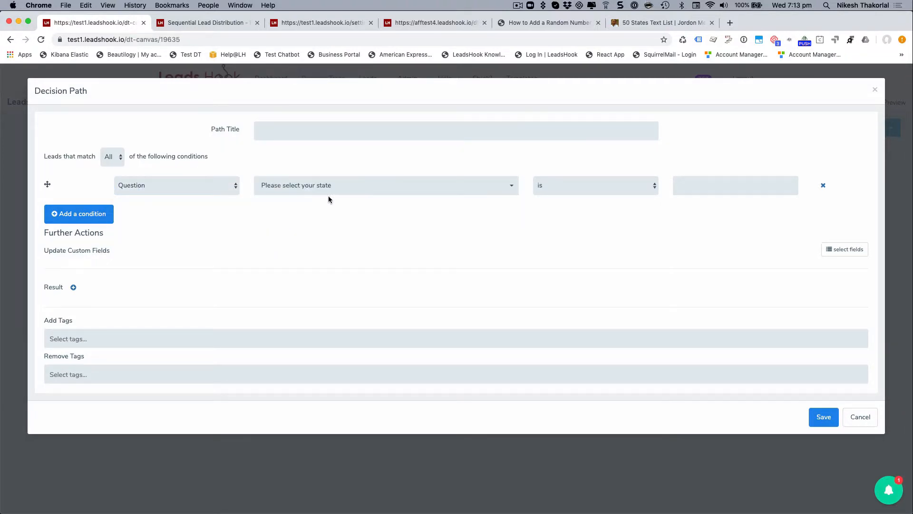
pyautogui.click(678, 186)
pyautogui.write('California')
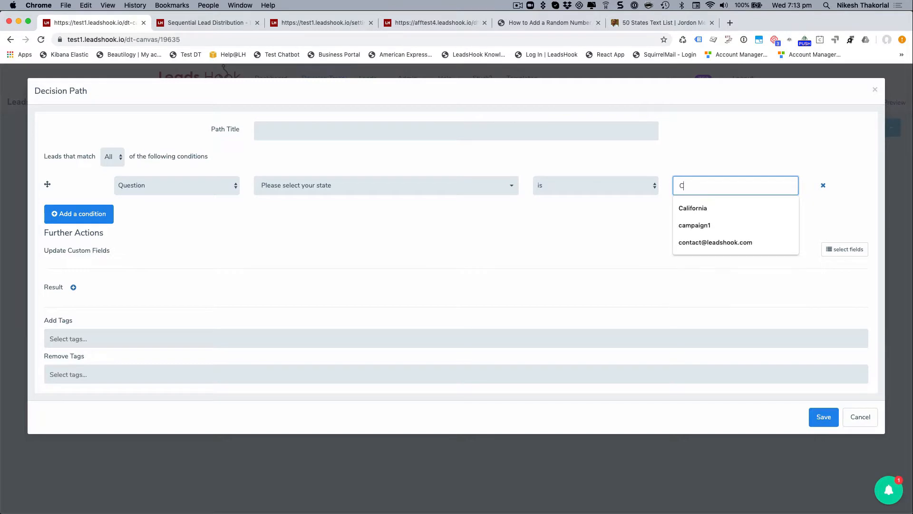
# Step: Title the new decision path "California" and save it
pyautogui.click(431, 132)
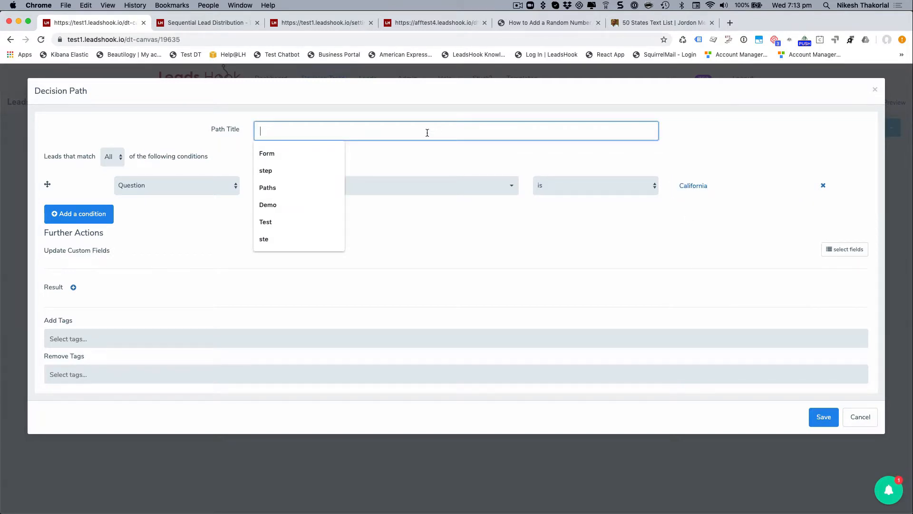
pyautogui.write('Cal')
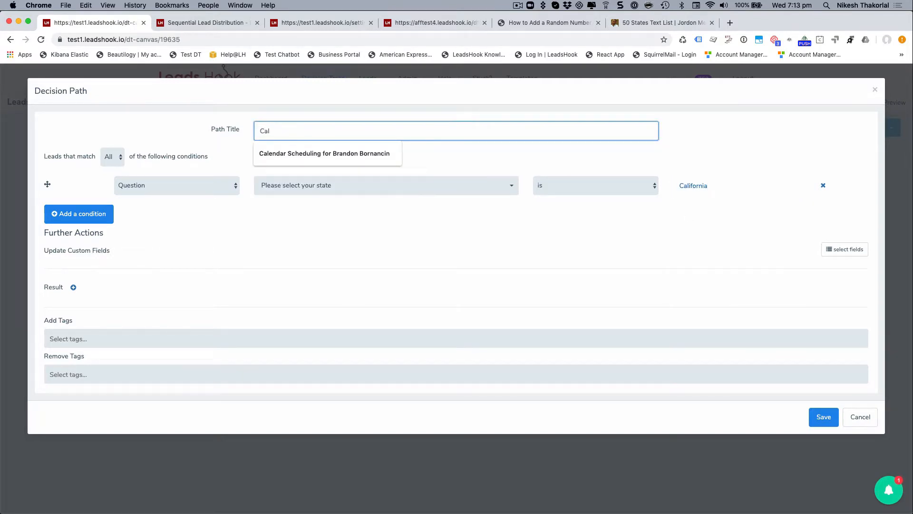
pyautogui.write('ifornia')
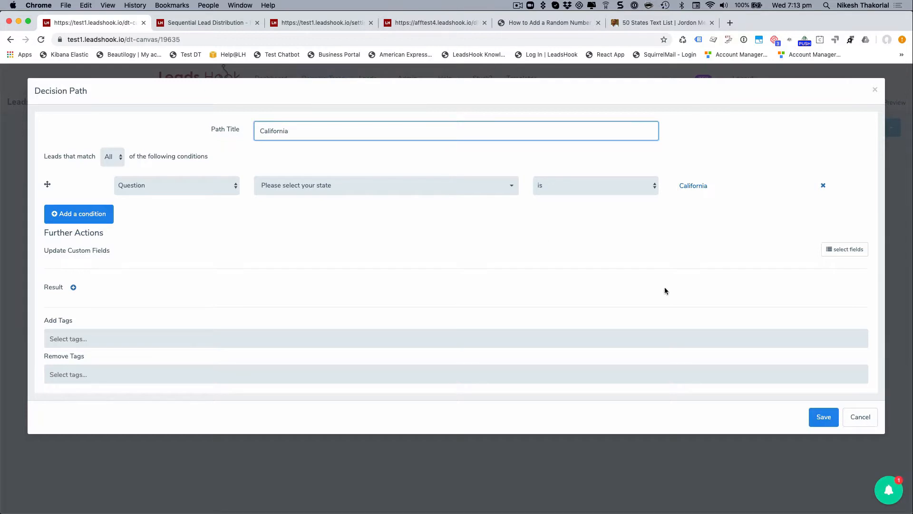
pyautogui.click(814, 420)
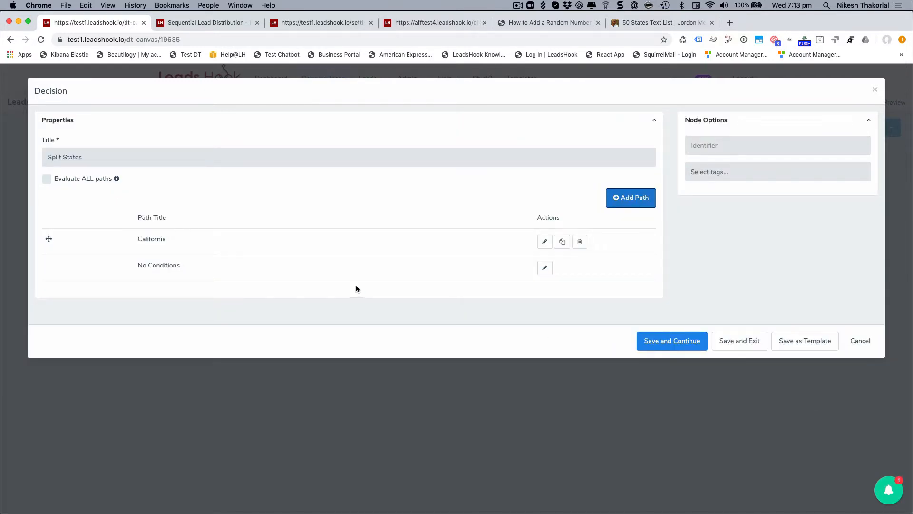
# Step: Duplicate the California path and retitle the copy "Texas"
pyautogui.click(562, 242)
pyautogui.click(545, 268)
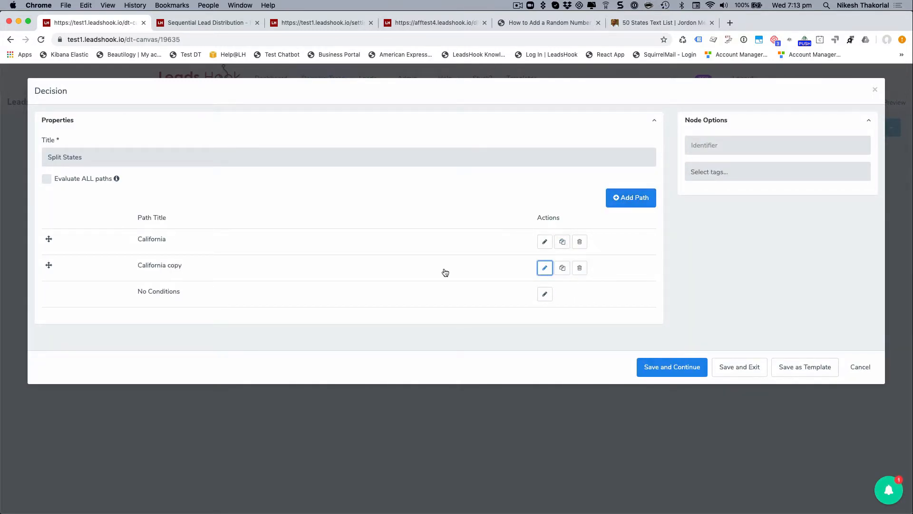
pyautogui.click(306, 129)
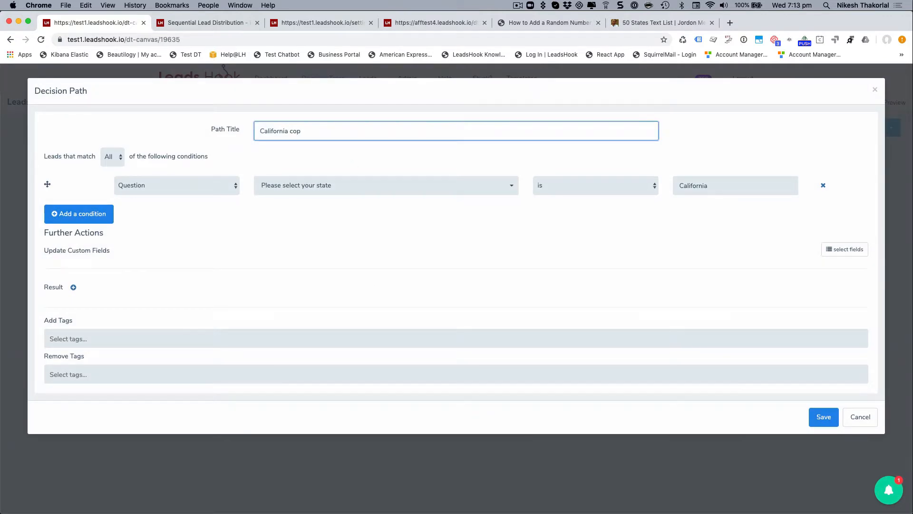
pyautogui.press('BackSpace')
pyautogui.press('BackSpace')
pyautogui.press('BackSpace')
pyautogui.press('BackSpace')
pyautogui.press('BackSpace')
pyautogui.press('BackSpace')
pyautogui.press('BackSpace')
pyautogui.press('BackSpace')
pyautogui.press('BackSpace')
pyautogui.press('BackSpace')
pyautogui.press('BackSpace')
pyautogui.press('BackSpace')
pyautogui.press('BackSpace')
pyautogui.press('BackSpace')
pyautogui.write('Texas')
# Step: Set the copied path's state condition to Texas, then save the path and the Split States decision
pyautogui.moveTo(714, 185); pyautogui.dragTo(664, 186)
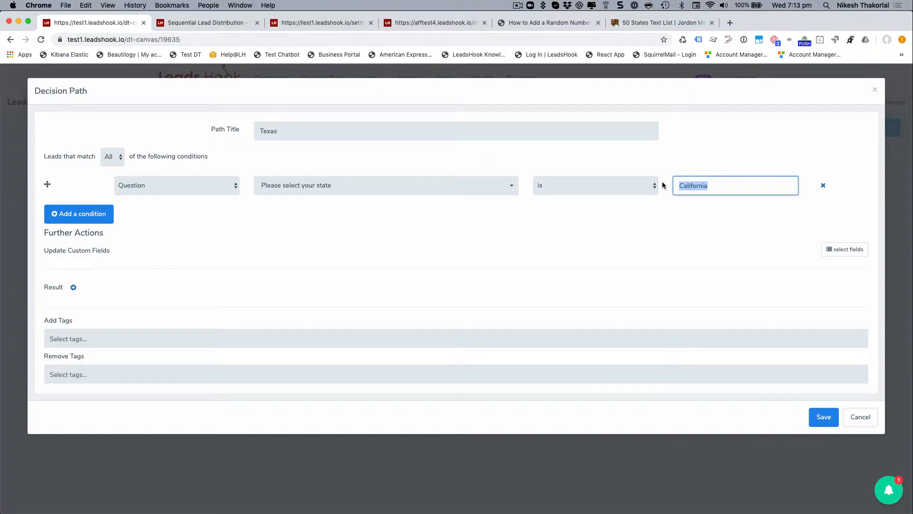
pyautogui.write('Texas')
pyautogui.click(825, 418)
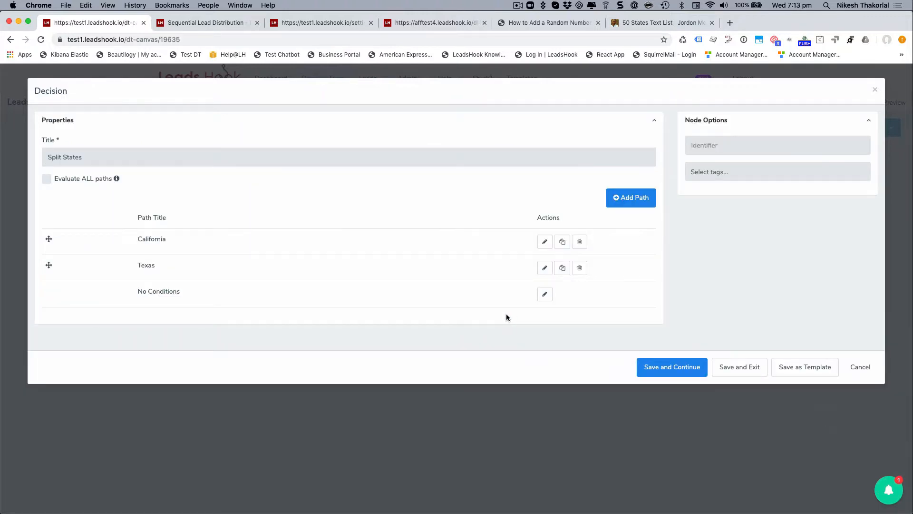
pyautogui.click(731, 369)
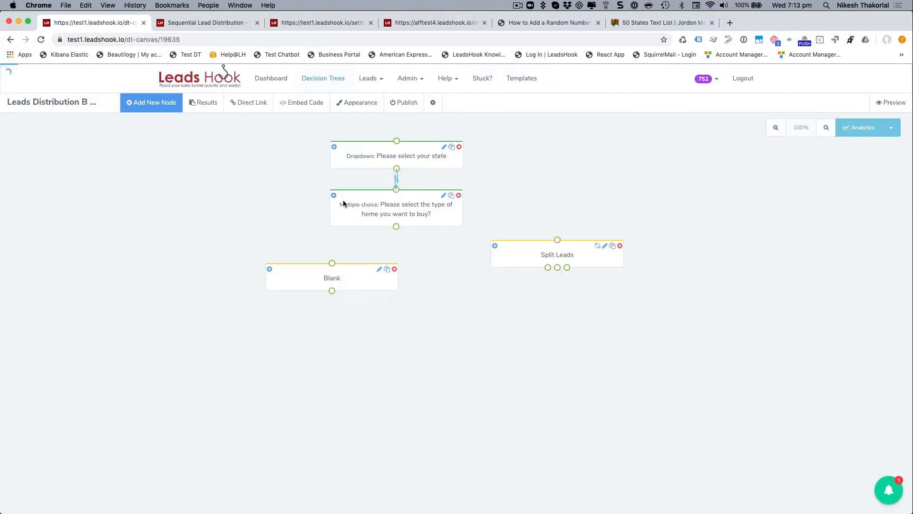
# Step: Place the Split States node beneath the home-type question and connect the question's output to it
pyautogui.moveTo(393, 270); pyautogui.dragTo(421, 272)
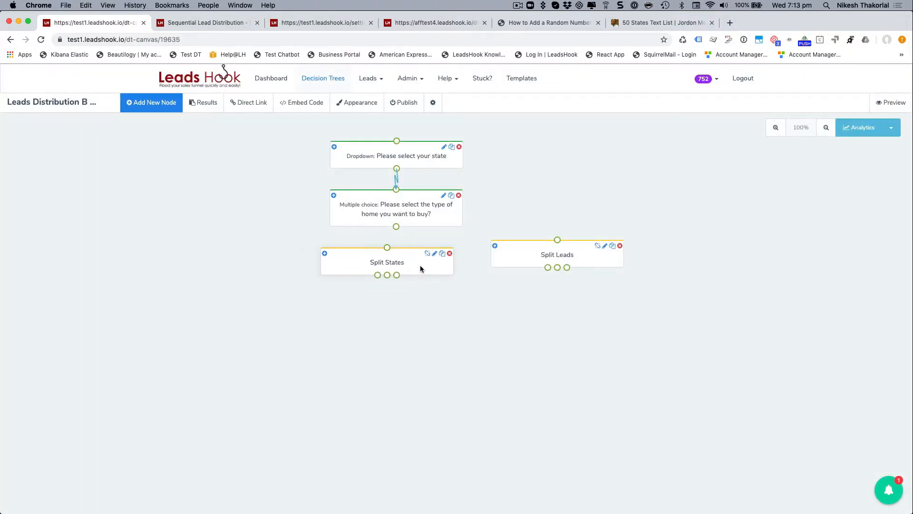
pyautogui.moveTo(396, 226); pyautogui.dragTo(433, 275)
# Step: Add another blank decision node below Split States and title it "Size of the Home"
pyautogui.click(139, 103)
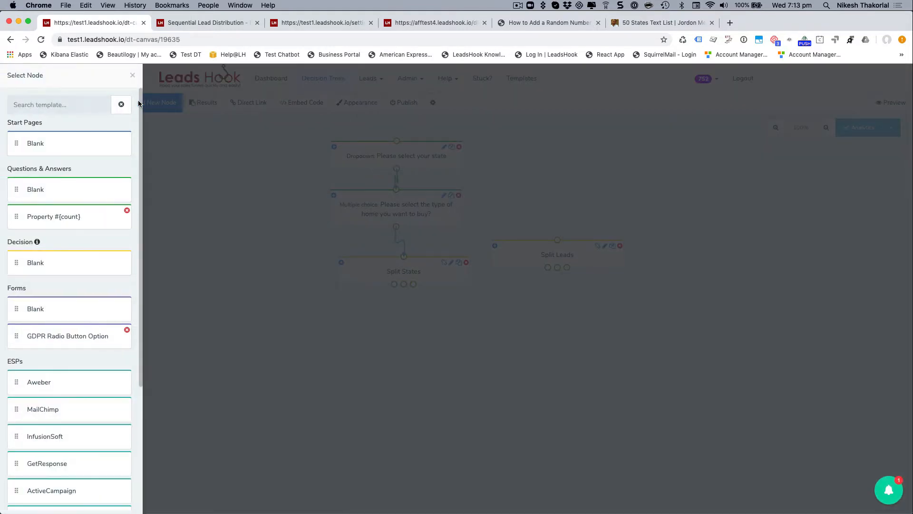
pyautogui.moveTo(70, 253); pyautogui.dragTo(331, 342)
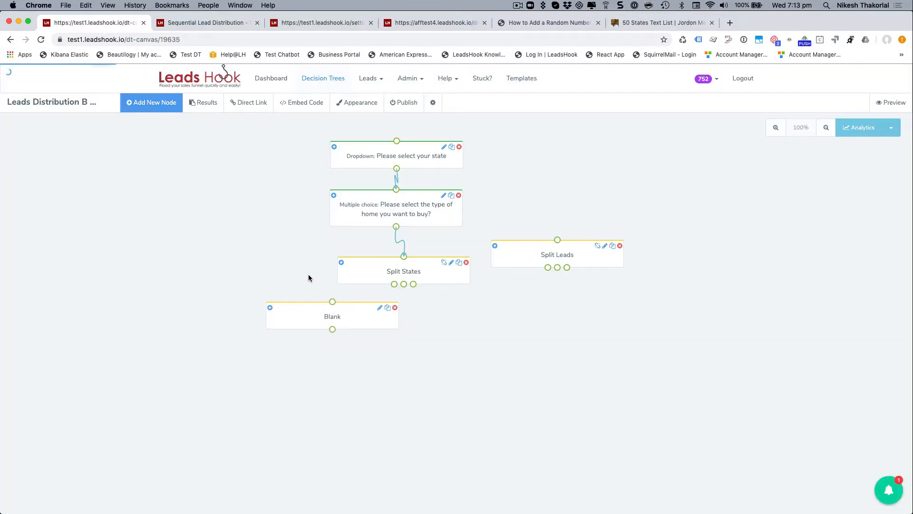
pyautogui.write('Size of th')
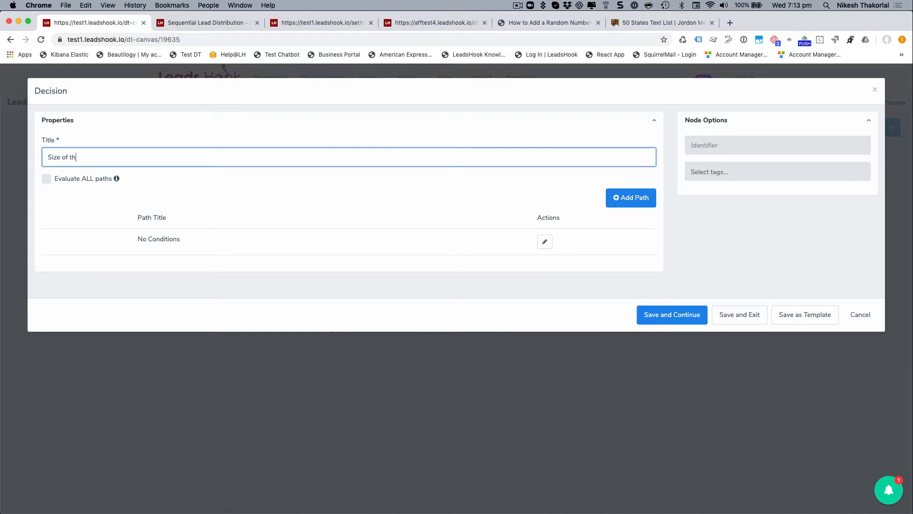
pyautogui.write('e Home')
pyautogui.click(256, 198)
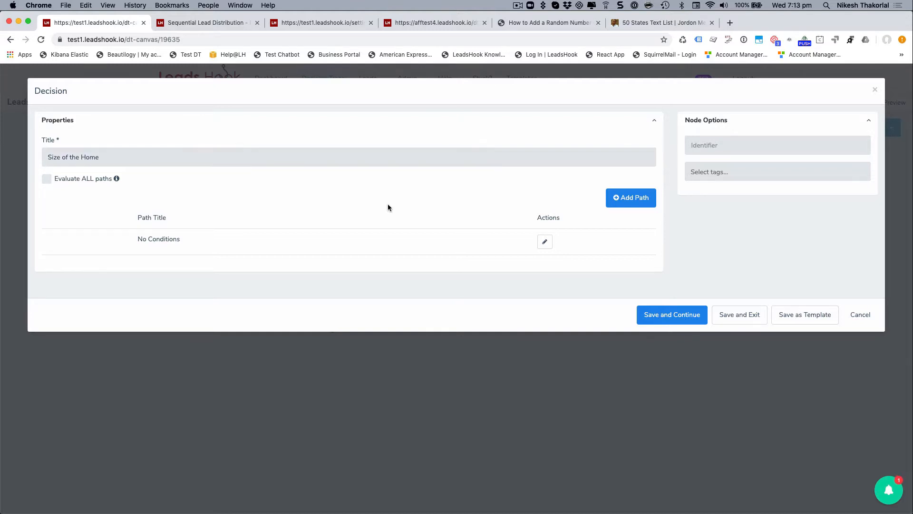
# Step: Add a path to the Size of the Home decision and title it "Size of Home"
pyautogui.click(624, 202)
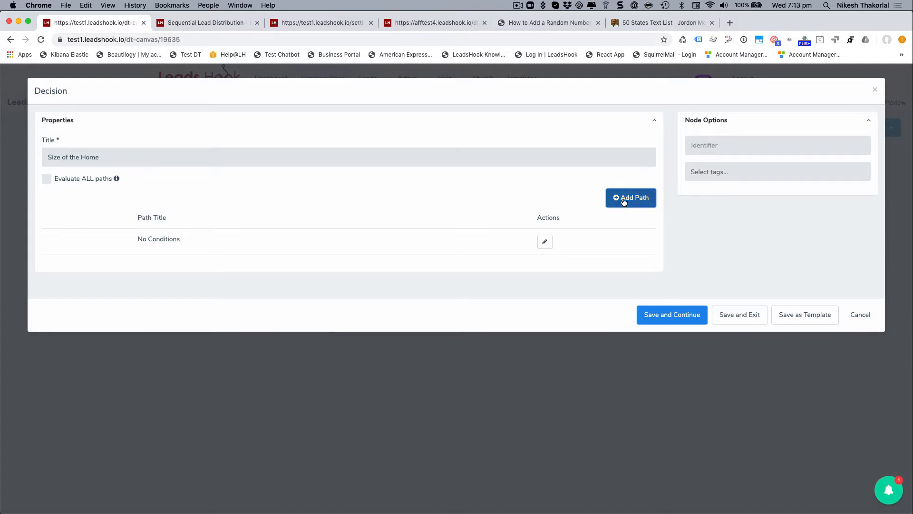
pyautogui.click(285, 131)
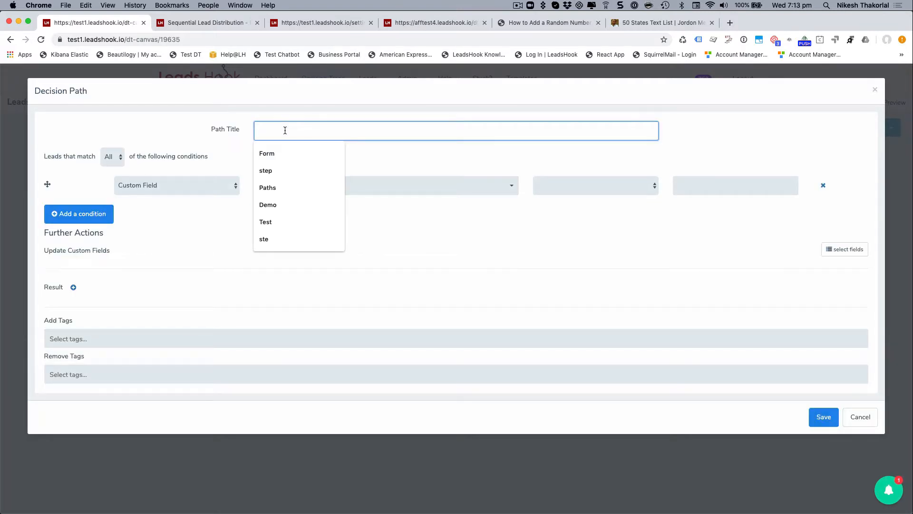
pyautogui.write('Size of')
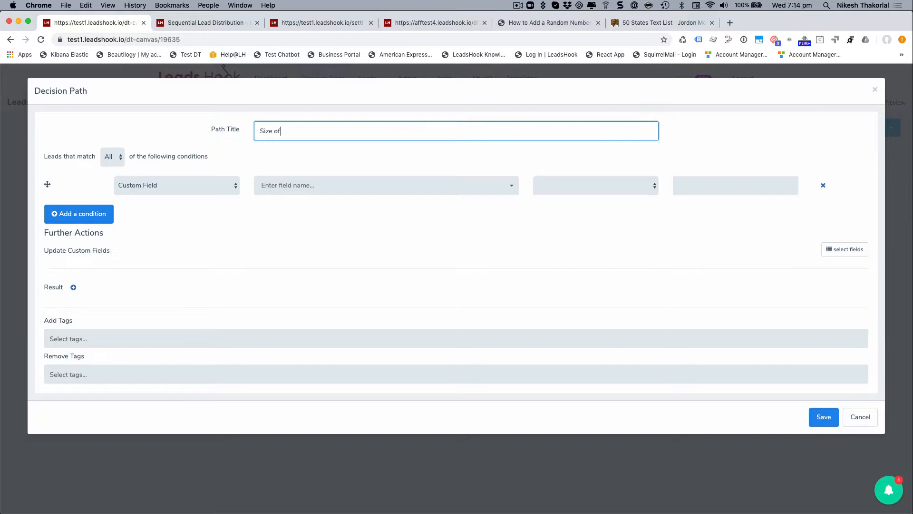
pyautogui.write(' Home')
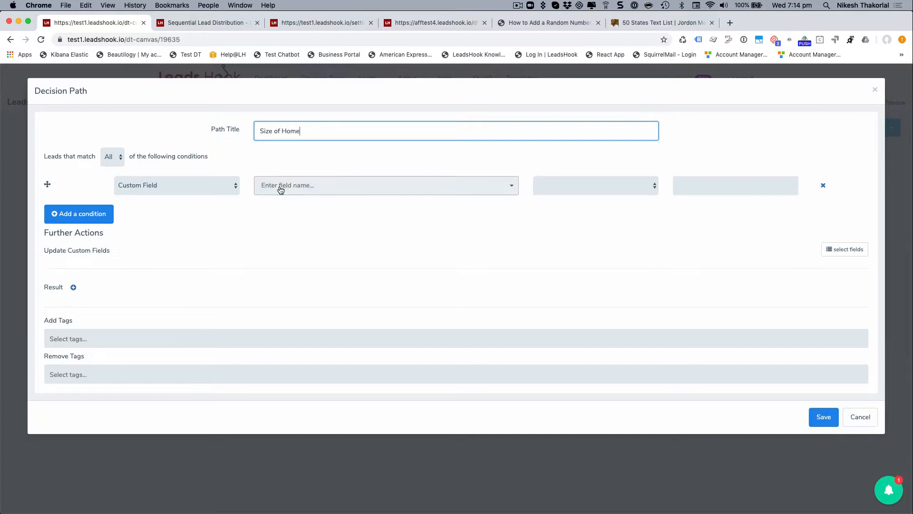
# Step: Set the path's condition to the question "Please select the type of home you want to buy?" is Small Home
pyautogui.click(195, 185)
pyautogui.click(186, 194)
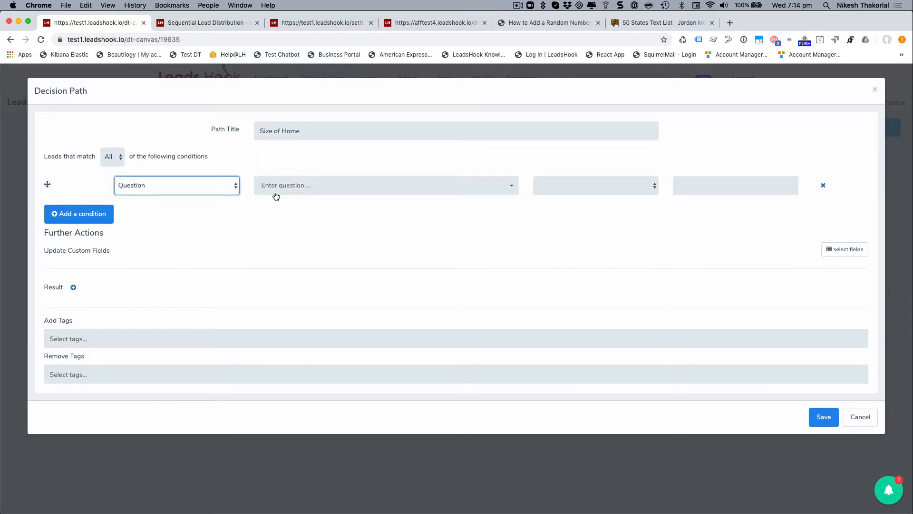
pyautogui.click(279, 191)
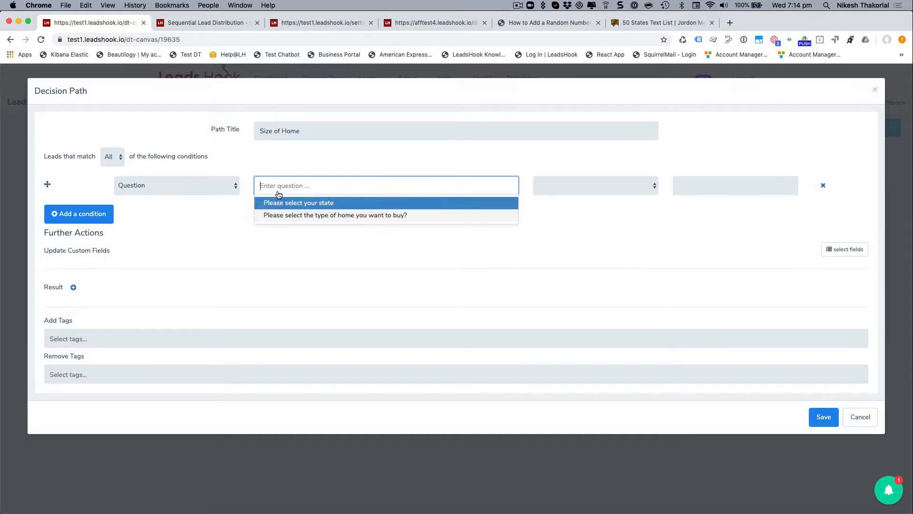
pyautogui.click(295, 217)
pyautogui.click(708, 186)
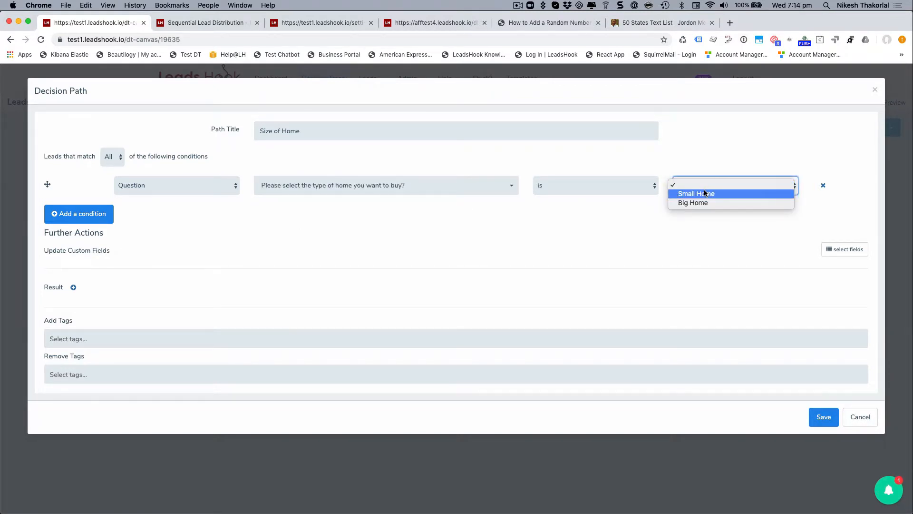
pyautogui.click(706, 193)
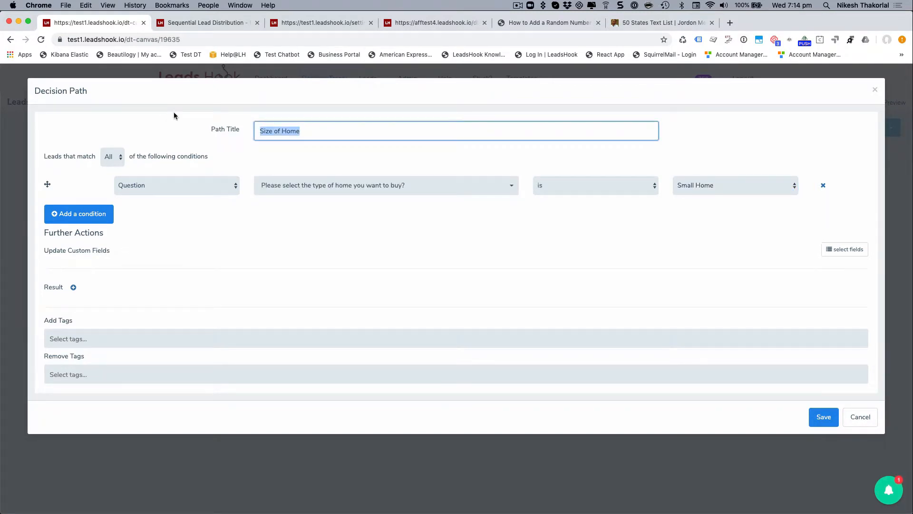
# Step: Retitle the path "Small Home", then save the path and the Size of the Home decision
pyautogui.write('Small Home')
pyautogui.click(823, 417)
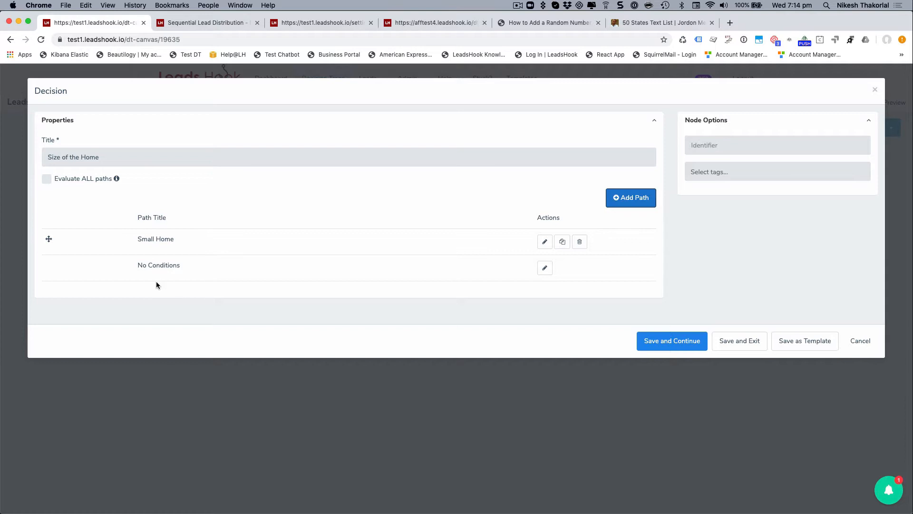
pyautogui.click(742, 339)
# Step: Connect the first Split States output to the Size of the Home node and move the Split Leads node out of the way
pyautogui.moveTo(390, 316); pyautogui.dragTo(338, 357)
pyautogui.moveTo(394, 284); pyautogui.dragTo(232, 350)
pyautogui.moveTo(598, 267); pyautogui.dragTo(726, 219)
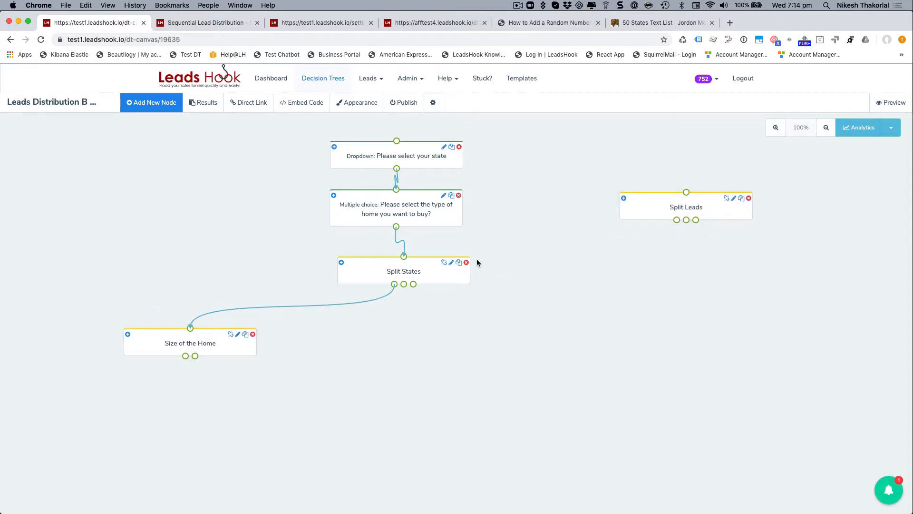
# Step: Duplicate the Size of the Home node and connect the second Split States output to the copy
pyautogui.click(245, 334)
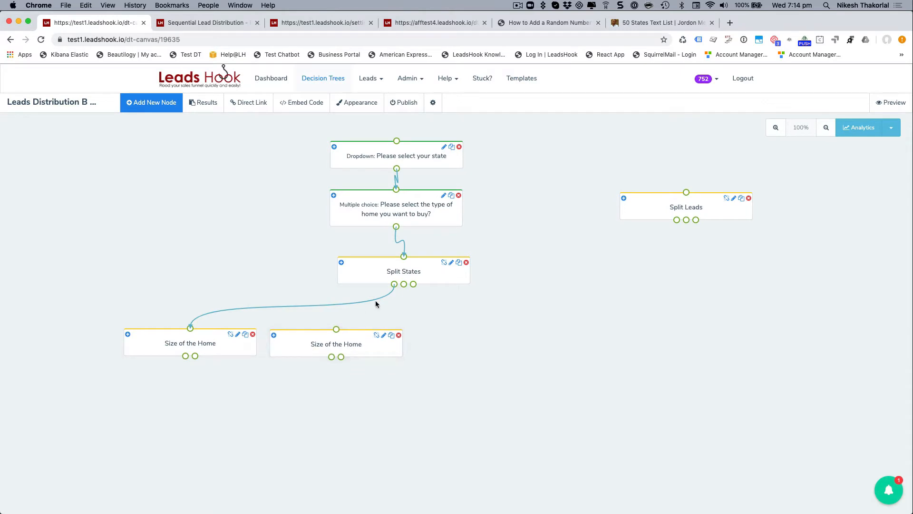
pyautogui.moveTo(404, 285); pyautogui.dragTo(337, 328)
pyautogui.moveTo(661, 205); pyautogui.dragTo(620, 226)
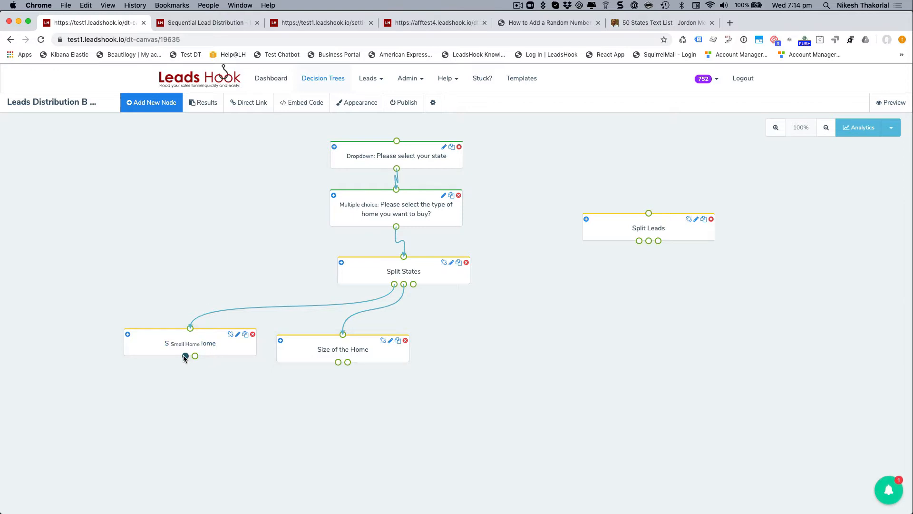
pyautogui.moveTo(185, 356); pyautogui.dragTo(84, 421)
pyautogui.moveTo(196, 356); pyautogui.dragTo(247, 425)
pyautogui.moveTo(338, 362); pyautogui.dragTo(207, 456)
pyautogui.moveTo(348, 362); pyautogui.dragTo(471, 378)
# Step: Move Split States and both Size of the Home nodes aside and delete the connections leading into all three
pyautogui.moveTo(233, 351); pyautogui.dragTo(237, 237)
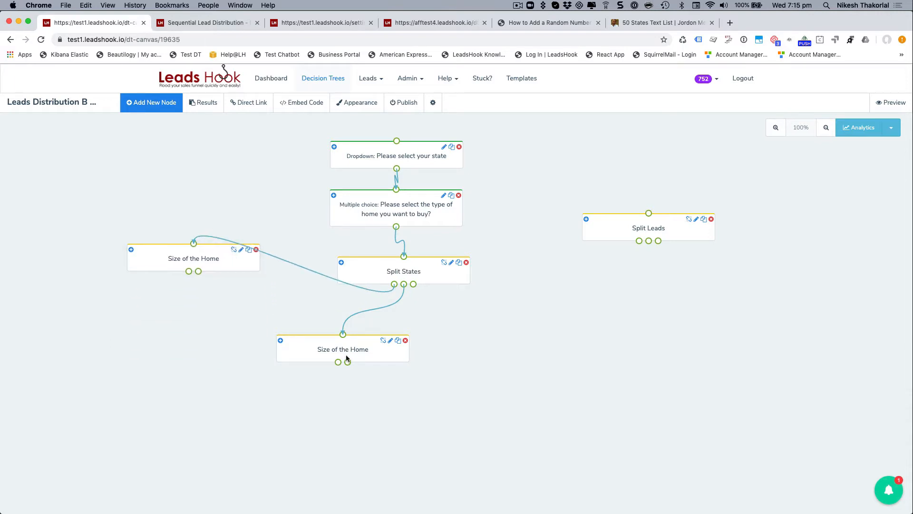
pyautogui.moveTo(390, 358); pyautogui.dragTo(217, 429)
pyautogui.moveTo(439, 285); pyautogui.dragTo(202, 354)
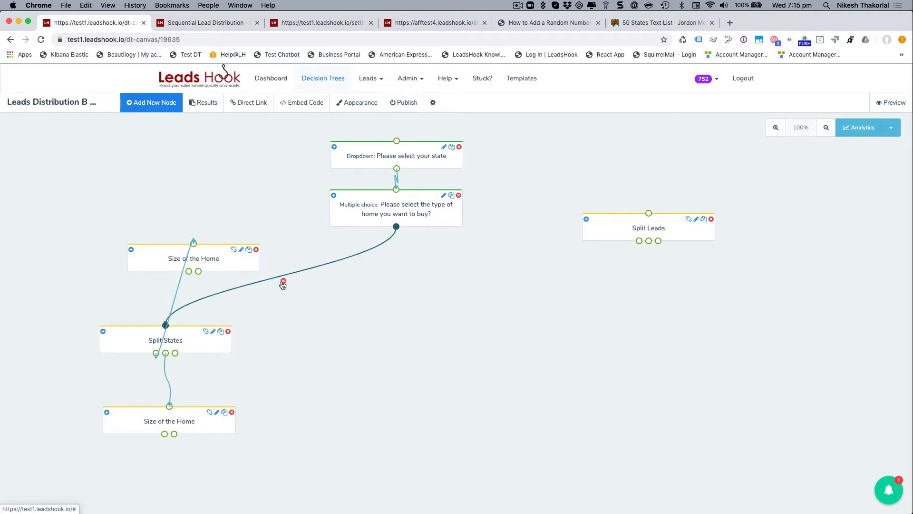
pyautogui.click(283, 281)
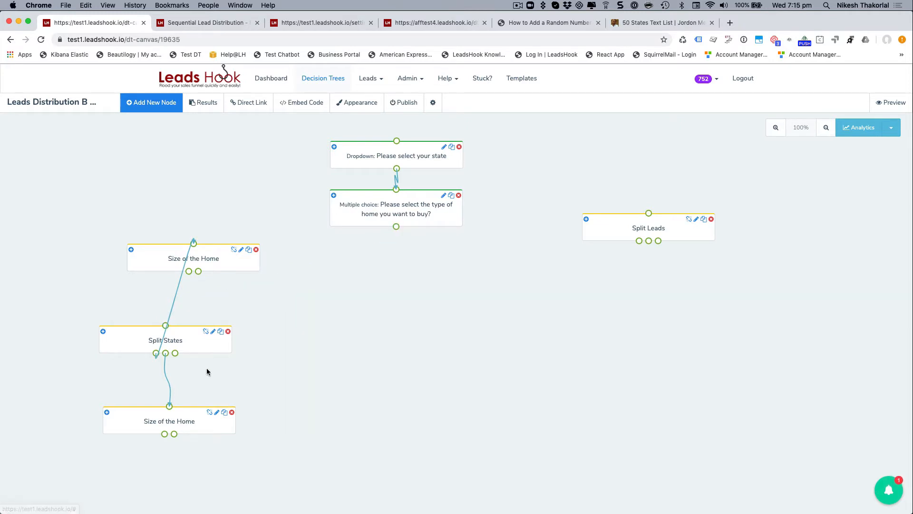
pyautogui.click(175, 391)
pyautogui.click(176, 303)
# Step: Try placing one Size of the Home node beneath the home-type question, connected to its output, with Split States beside it
pyautogui.moveTo(236, 266); pyautogui.dragTo(431, 277)
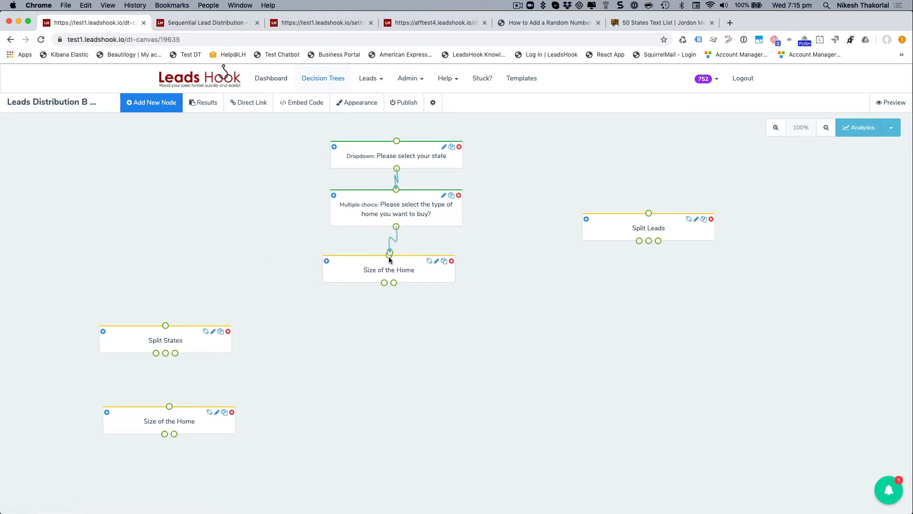
pyautogui.moveTo(214, 341); pyautogui.dragTo(273, 327)
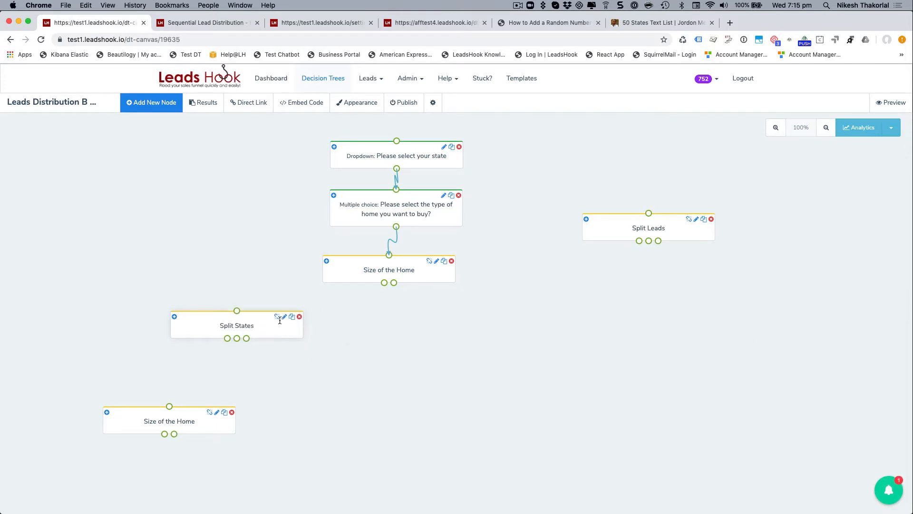
pyautogui.moveTo(280, 331); pyautogui.dragTo(281, 280)
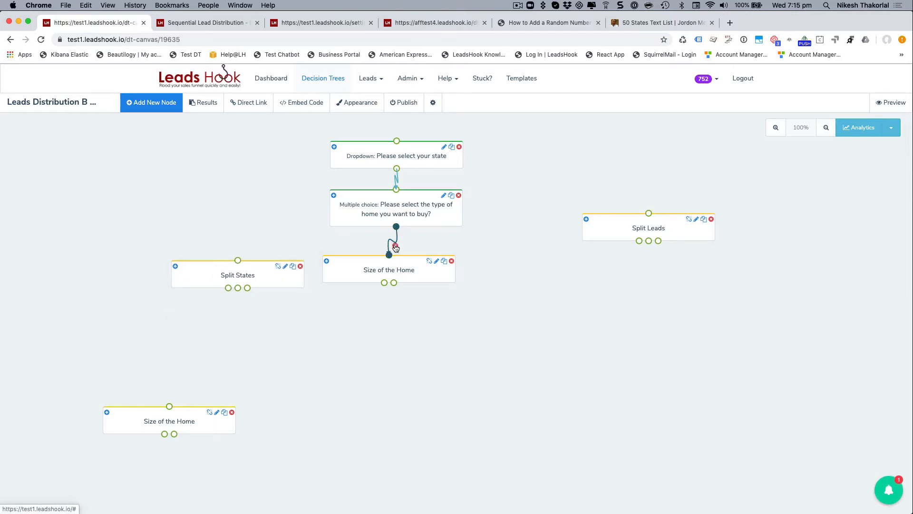
# Step: Replace the Size of the Home node beneath the home-type question with Split States and connect the question's output to it
pyautogui.click(393, 247)
pyautogui.moveTo(419, 270); pyautogui.dragTo(273, 344)
pyautogui.moveTo(290, 286); pyautogui.dragTo(442, 289)
pyautogui.moveTo(396, 227); pyautogui.dragTo(390, 264)
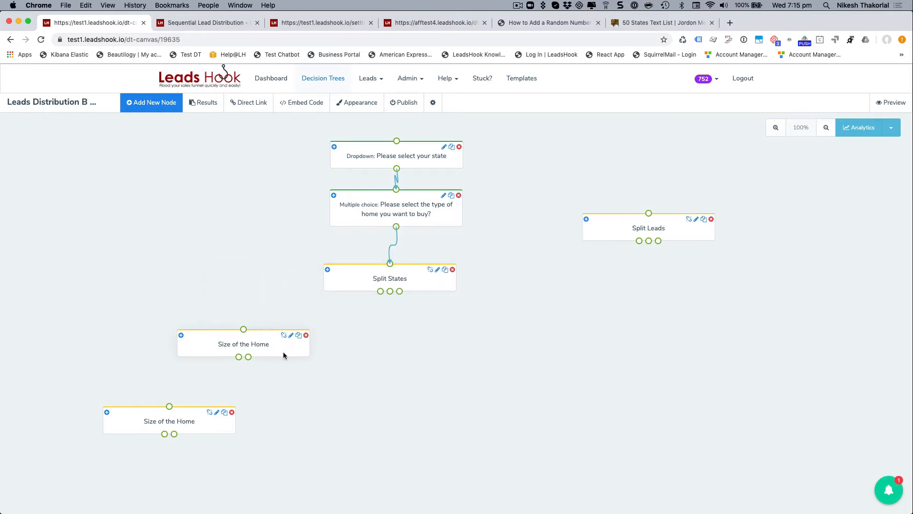
# Step: Connect the California output of Split States to the nearer Size of the Home node and position that node below it
pyautogui.moveTo(283, 351); pyautogui.dragTo(345, 342)
pyautogui.moveTo(381, 291); pyautogui.dragTo(295, 324)
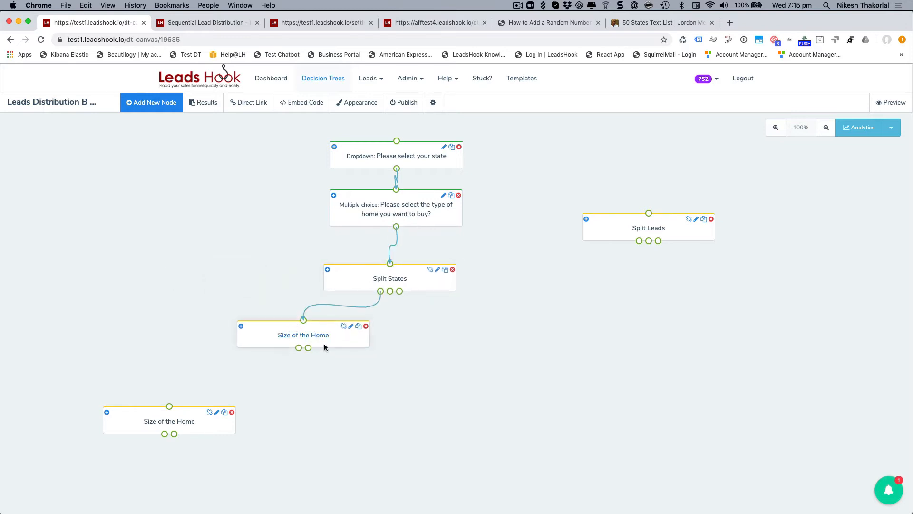
pyautogui.moveTo(341, 340); pyautogui.dragTo(333, 357)
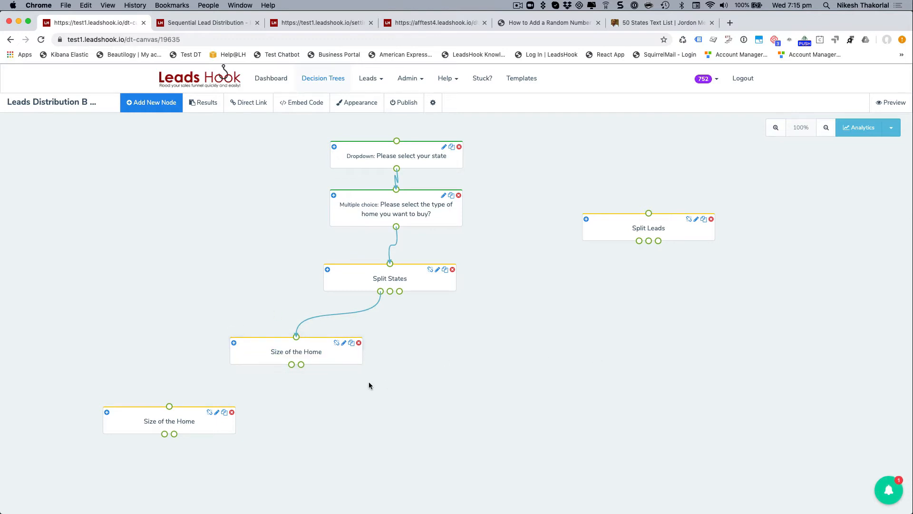
pyautogui.moveTo(344, 360); pyautogui.dragTo(285, 342)
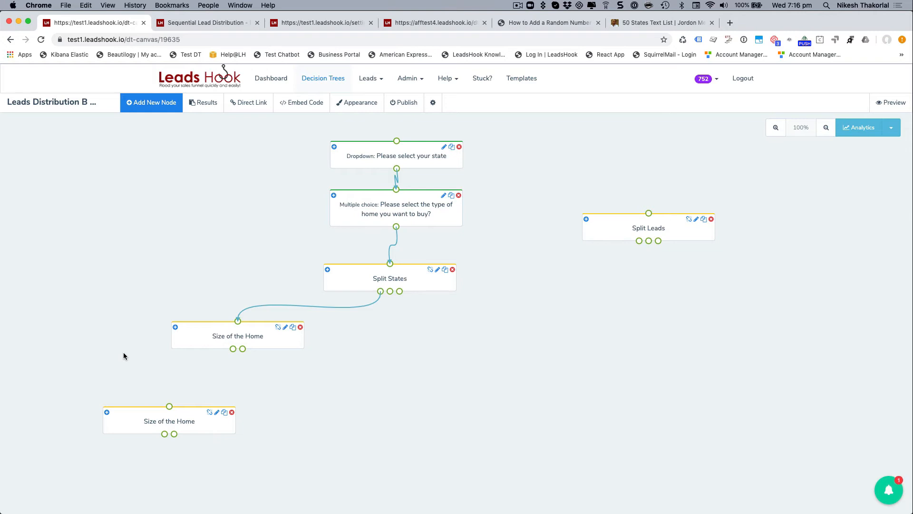
# Step: Examine the Split States paths, the state question's settings and the available node types without changing anything
pyautogui.click(390, 281)
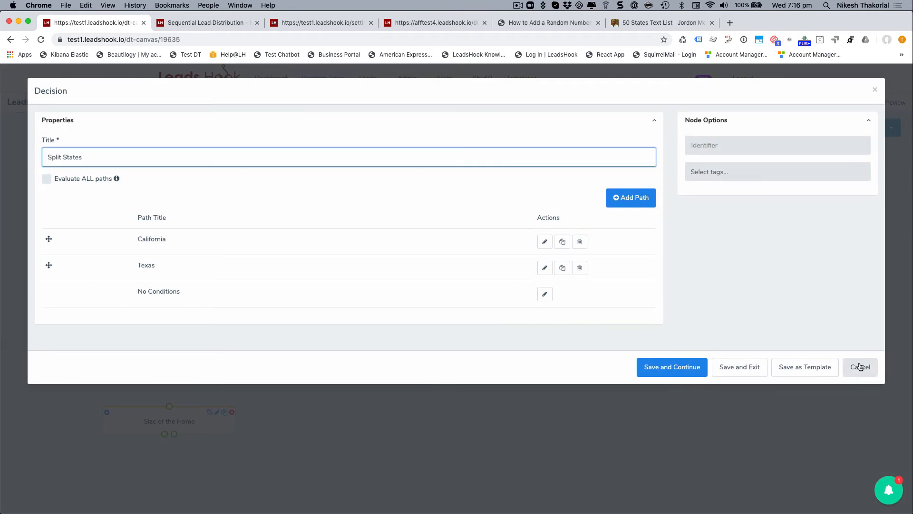
pyautogui.click(862, 368)
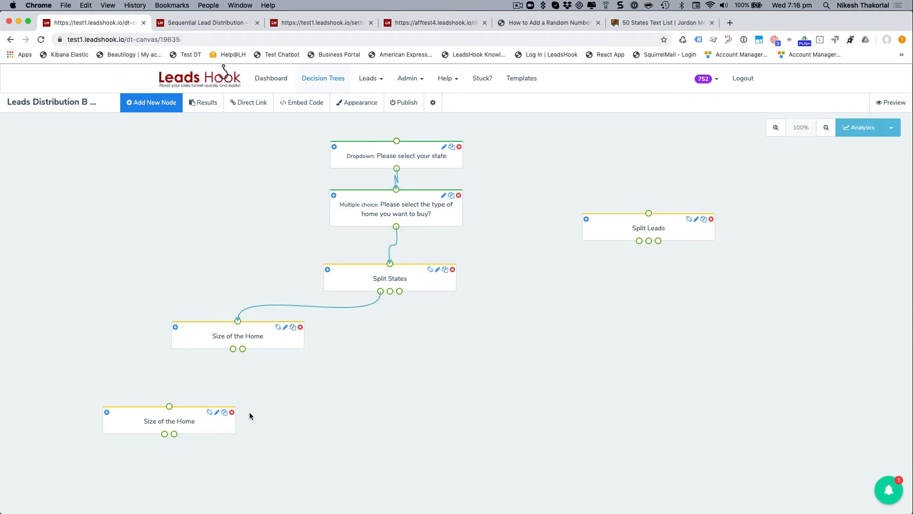
pyautogui.click(388, 285)
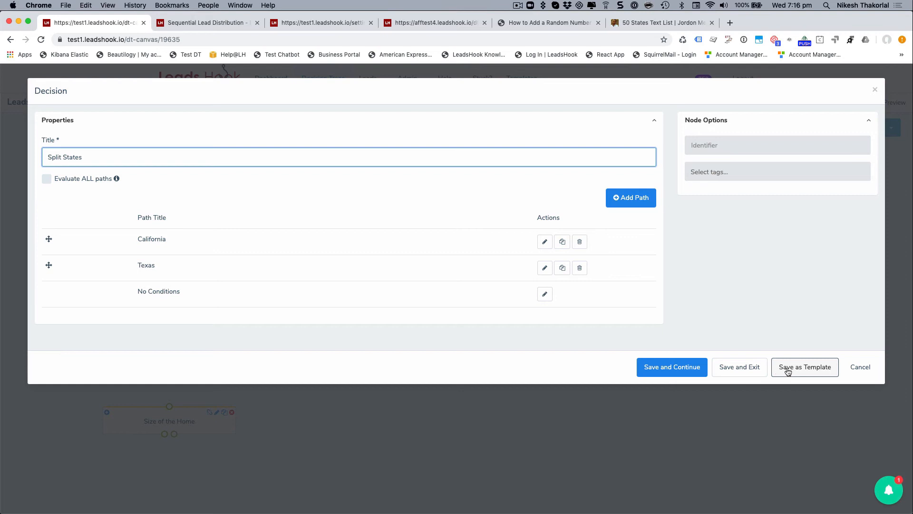
pyautogui.click(864, 372)
pyautogui.click(868, 370)
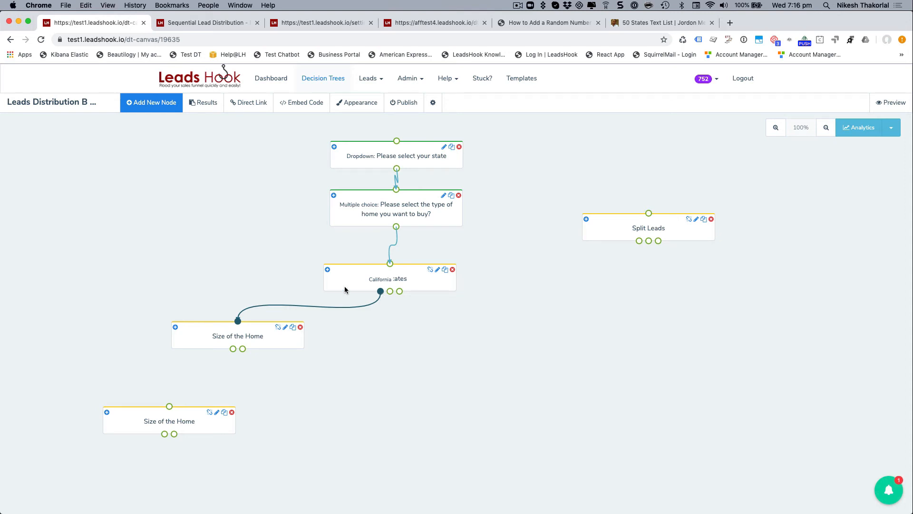
pyautogui.click(416, 160)
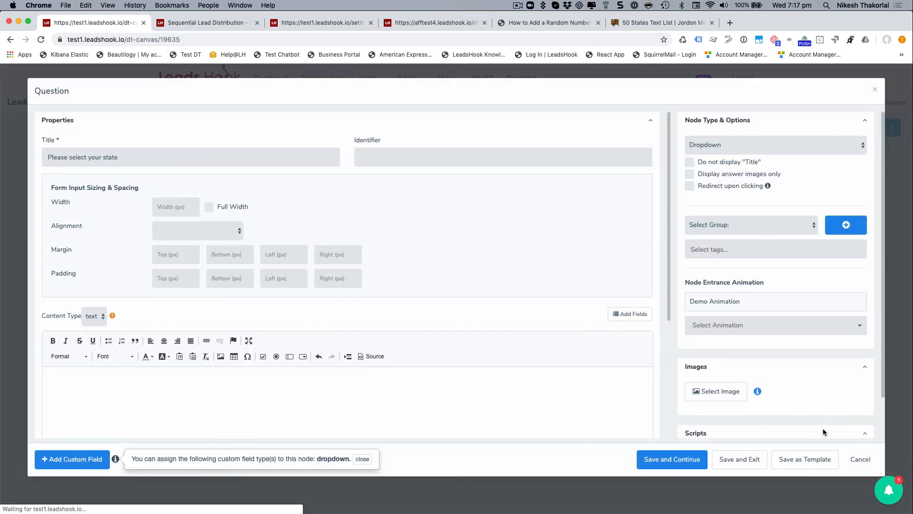
pyautogui.click(872, 461)
pyautogui.click(145, 106)
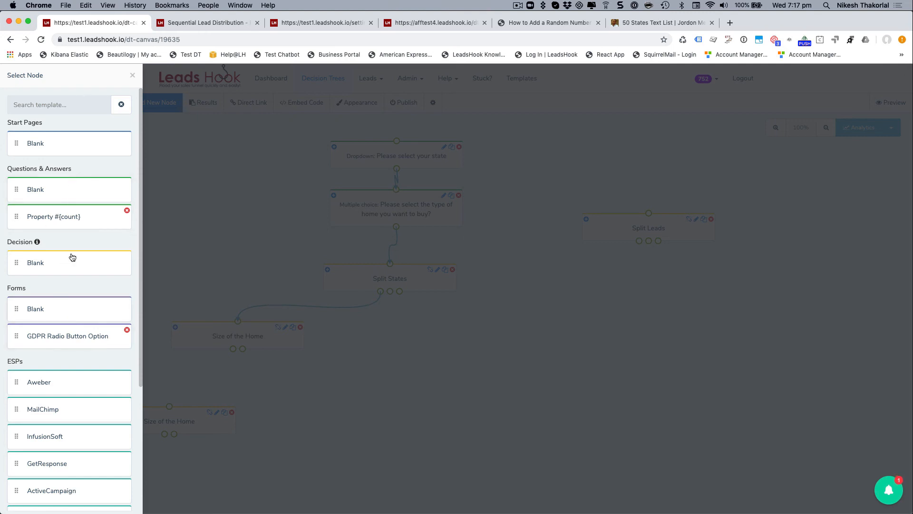
pyautogui.click(132, 75)
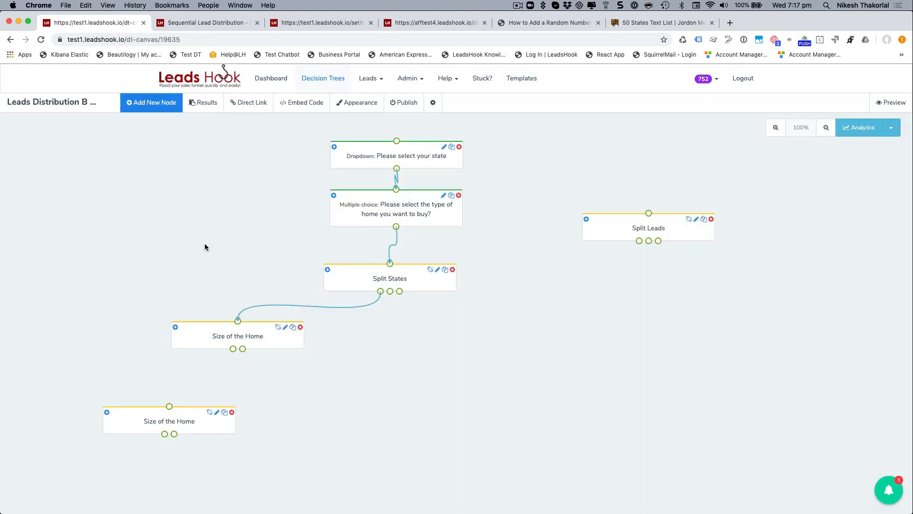